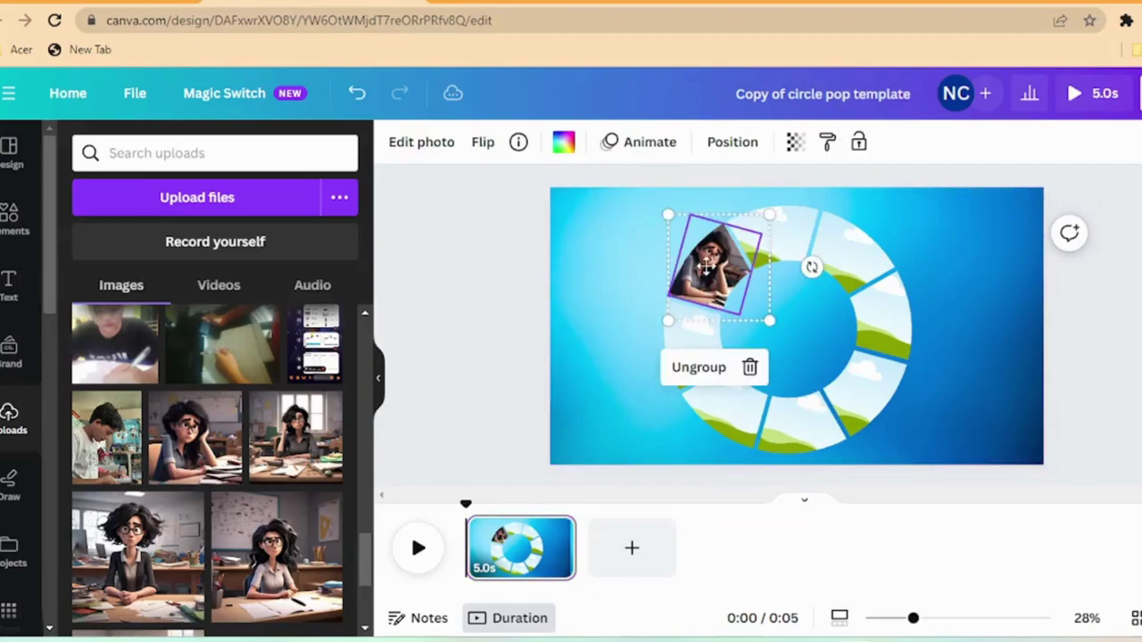
Rotate the photo inside the ring's upper-left segment to -26.7 and reposition its crop over the woman
drag(700, 333, 736, 335)
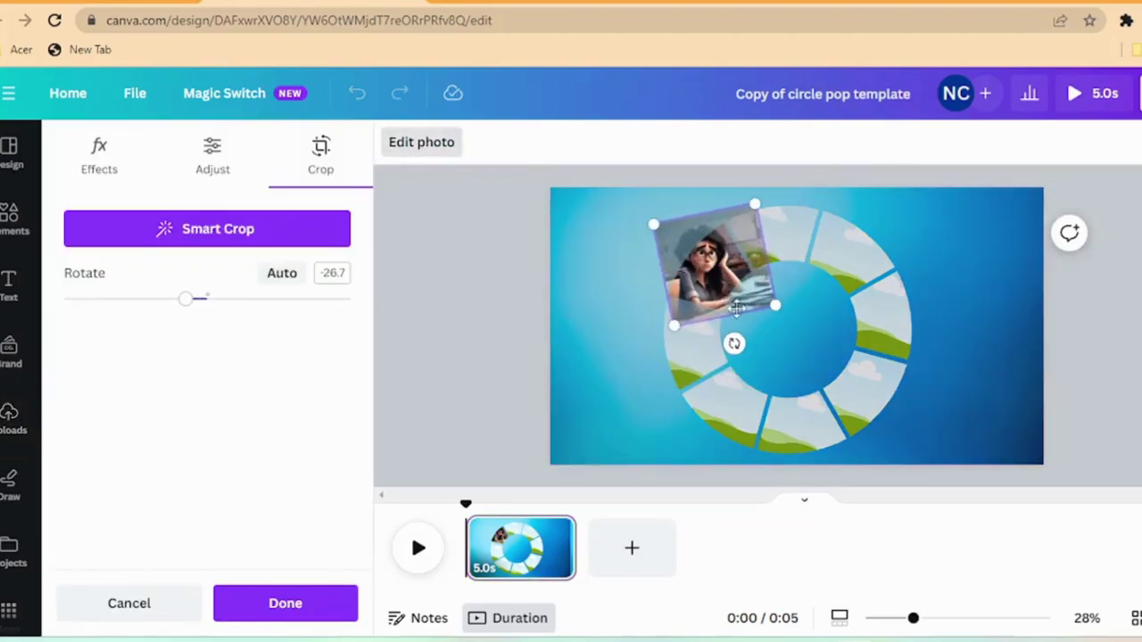
drag(729, 284, 759, 306)
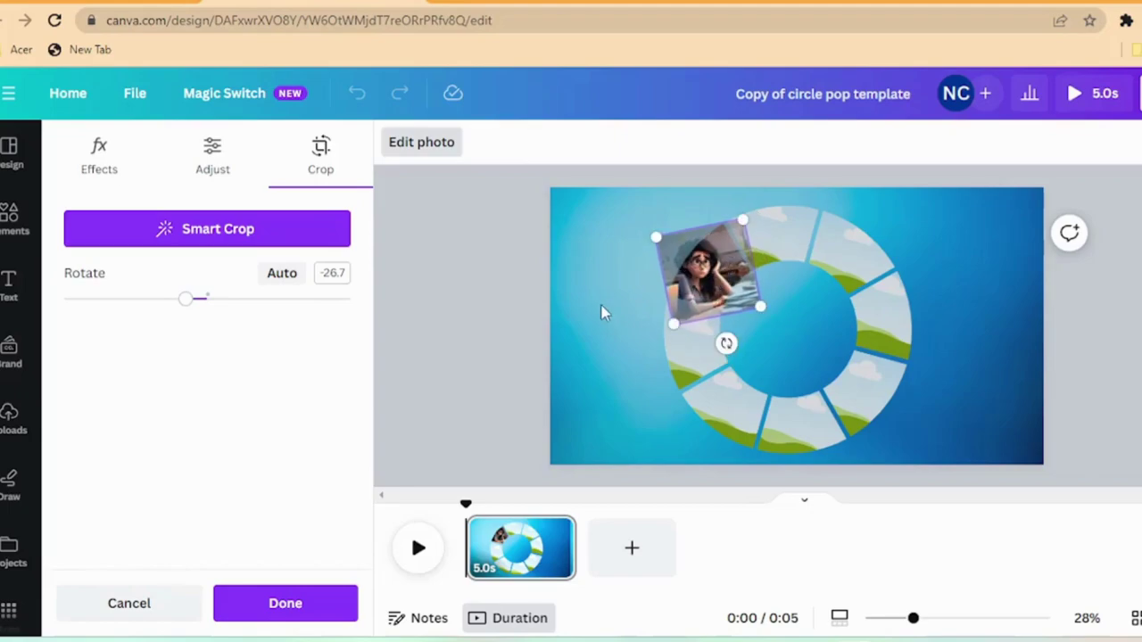
click(286, 604)
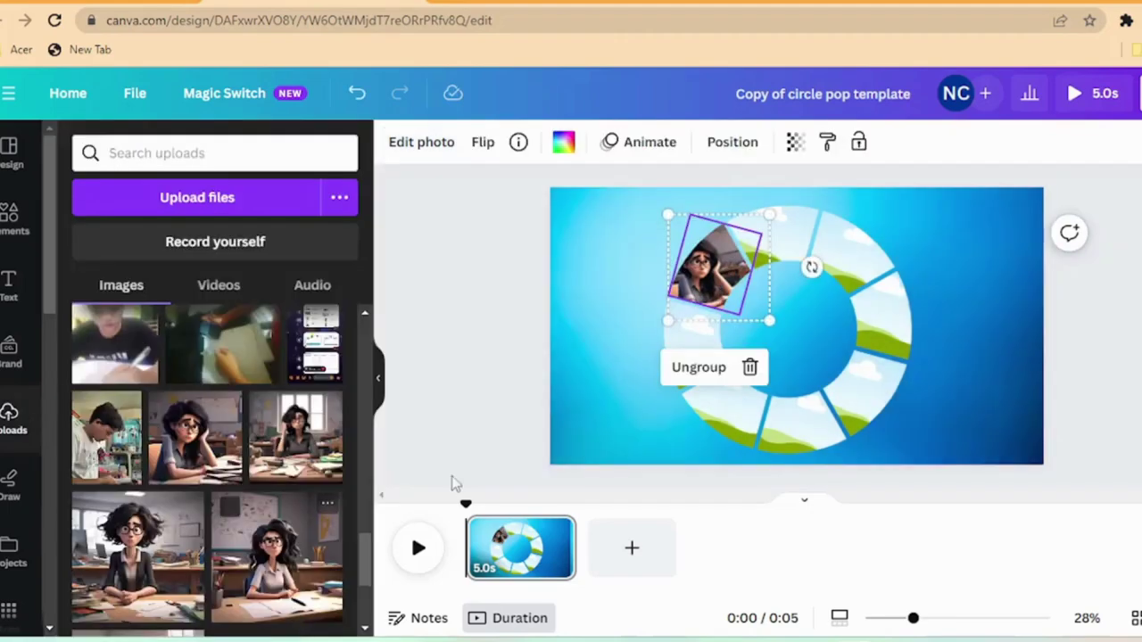
Add the uploaded photo of the woman seated before a bright window and place it in the ring's lower-left segment
click(306, 453)
drag(900, 224, 774, 350)
mouse_move(730, 414)
mouse_down()
mouse_move(730, 430)
mouse_move(728, 420)
mouse_up()
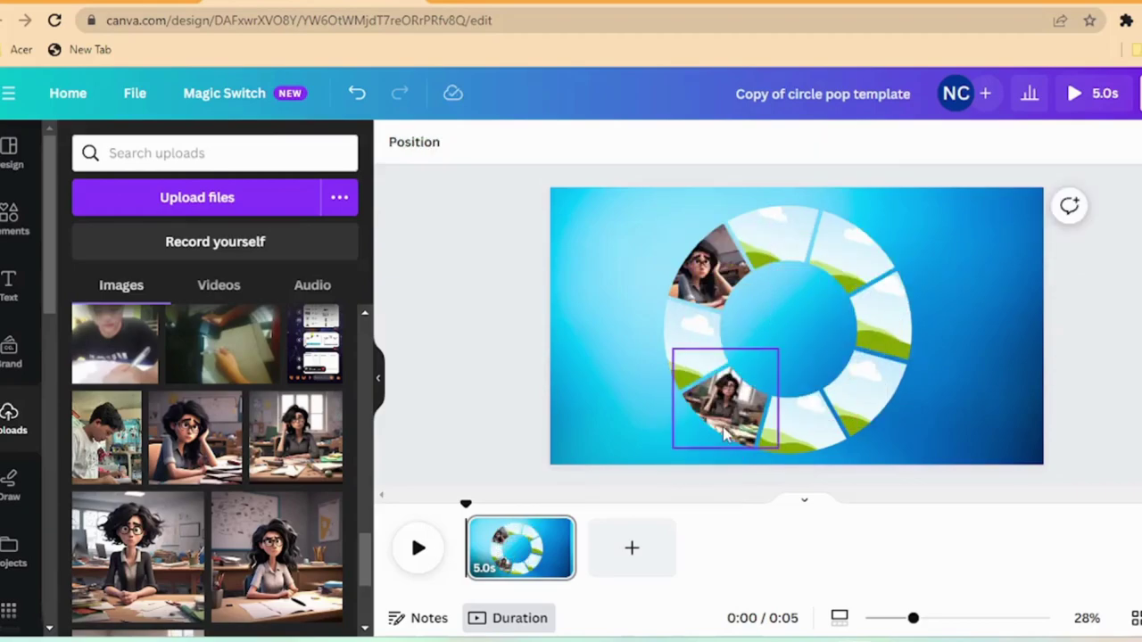
Fill the ring's lower-right segment with the wild-haired woman photo, rotate it to -14.3 within the crop and shift it sideways
click(150, 579)
drag(899, 227, 780, 348)
drag(738, 386, 872, 412)
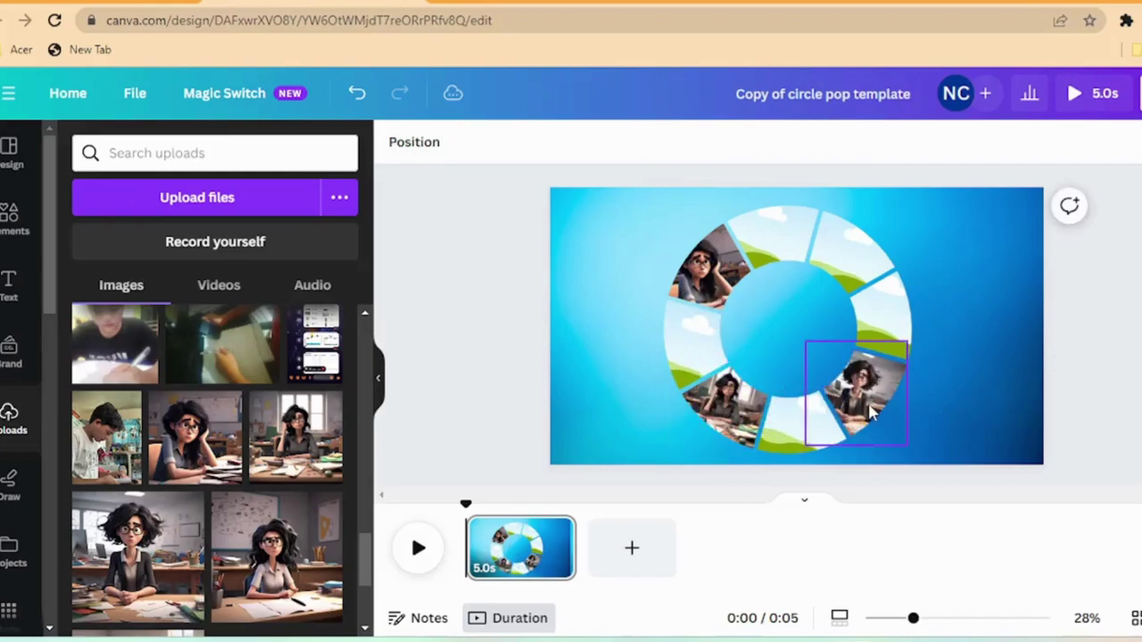
double_click(871, 408)
drag(845, 465, 862, 461)
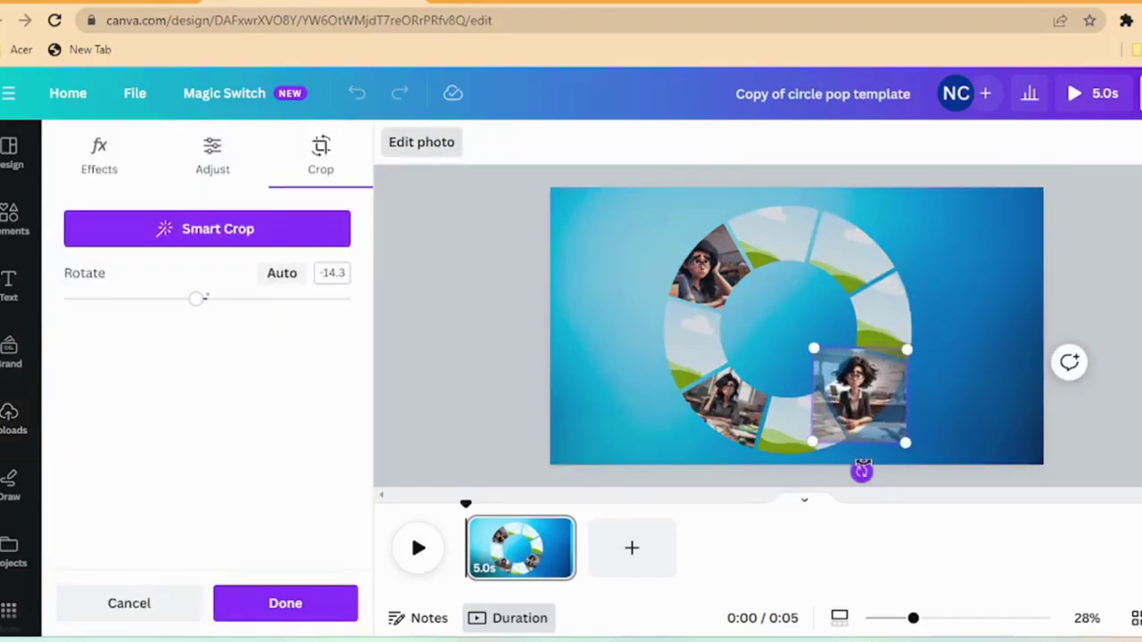
drag(865, 408, 890, 410)
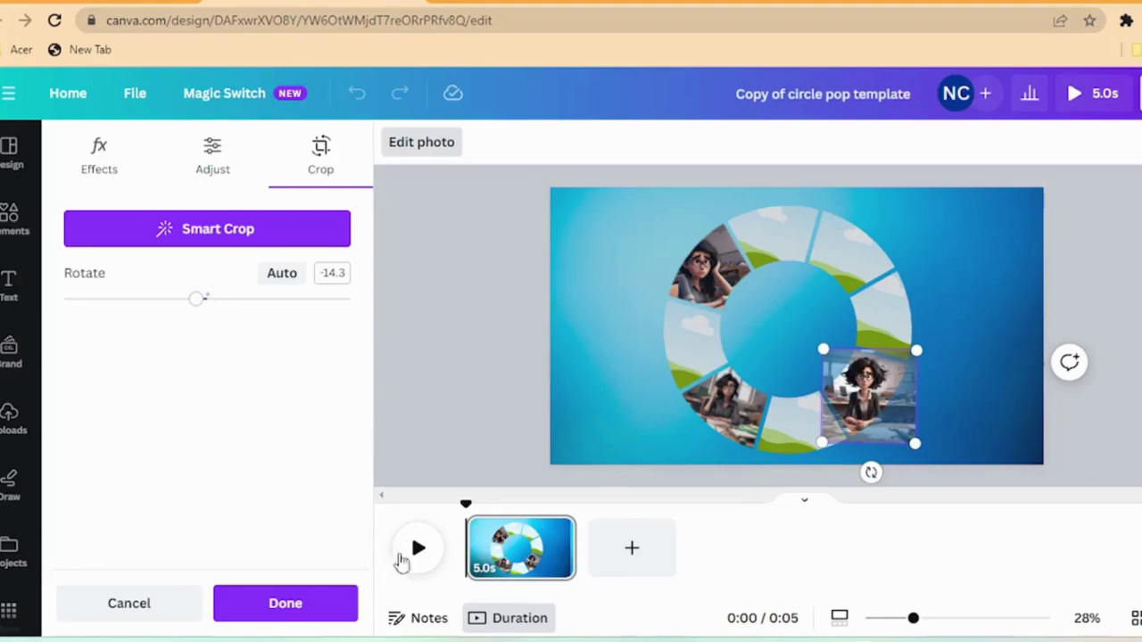
click(311, 610)
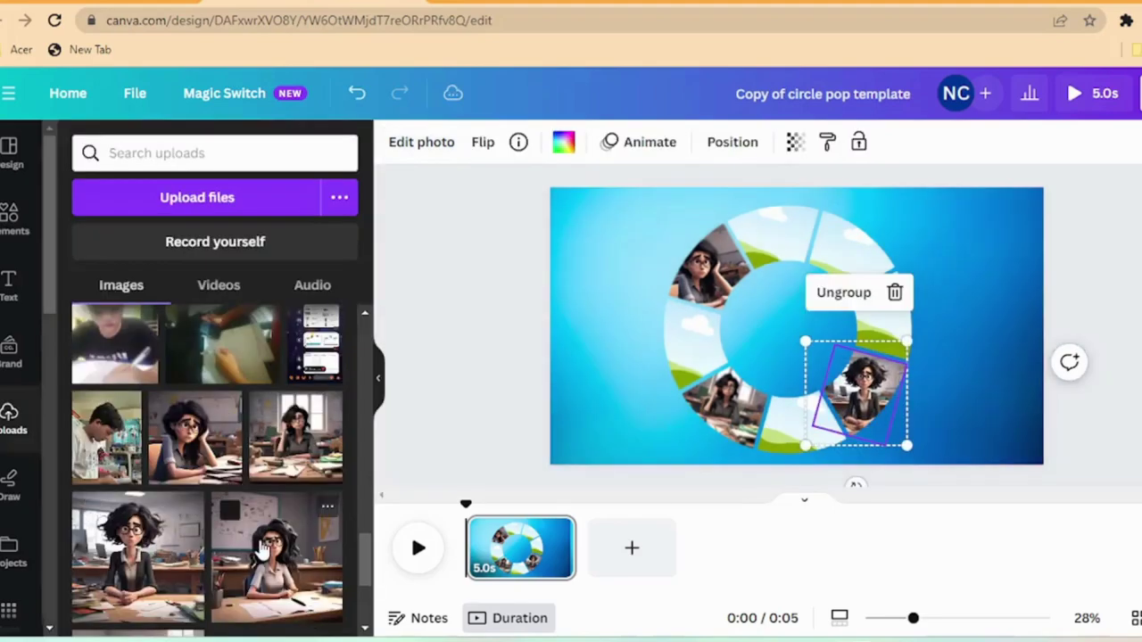
Fill the ring's upper-right segment with the photo of the woman writing at a desk, rotate it to -19.9 and reposition it
click(576, 364)
click(282, 571)
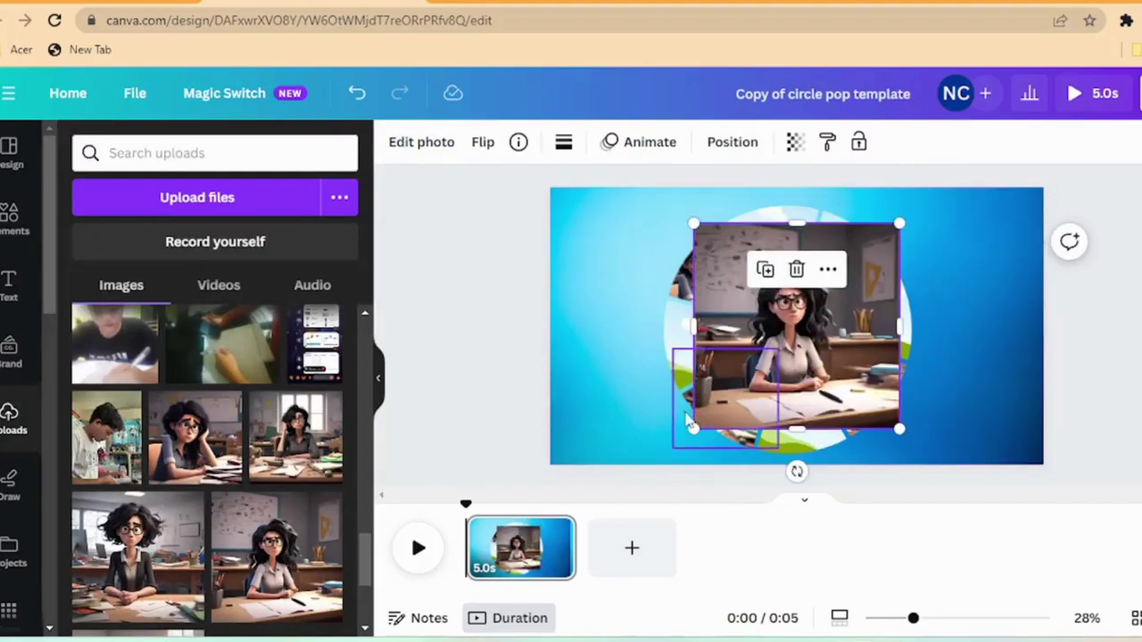
drag(689, 430, 816, 302)
mouse_move(862, 254)
mouse_down()
mouse_move(850, 233)
mouse_move(857, 246)
mouse_up()
double_click(846, 304)
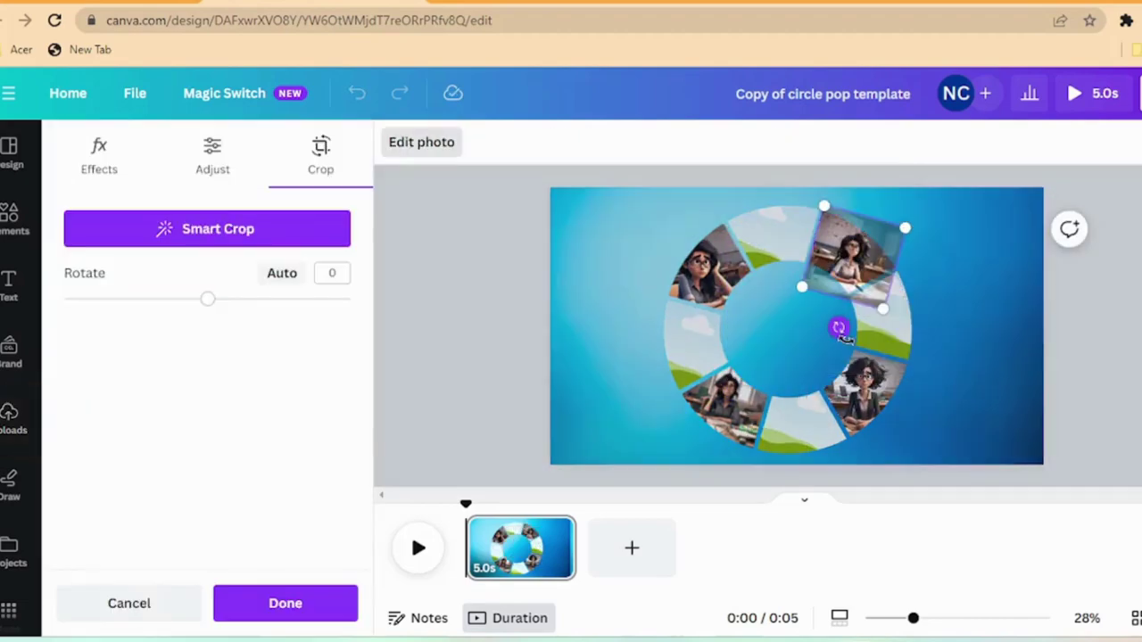
drag(859, 329, 867, 327)
drag(854, 258, 839, 251)
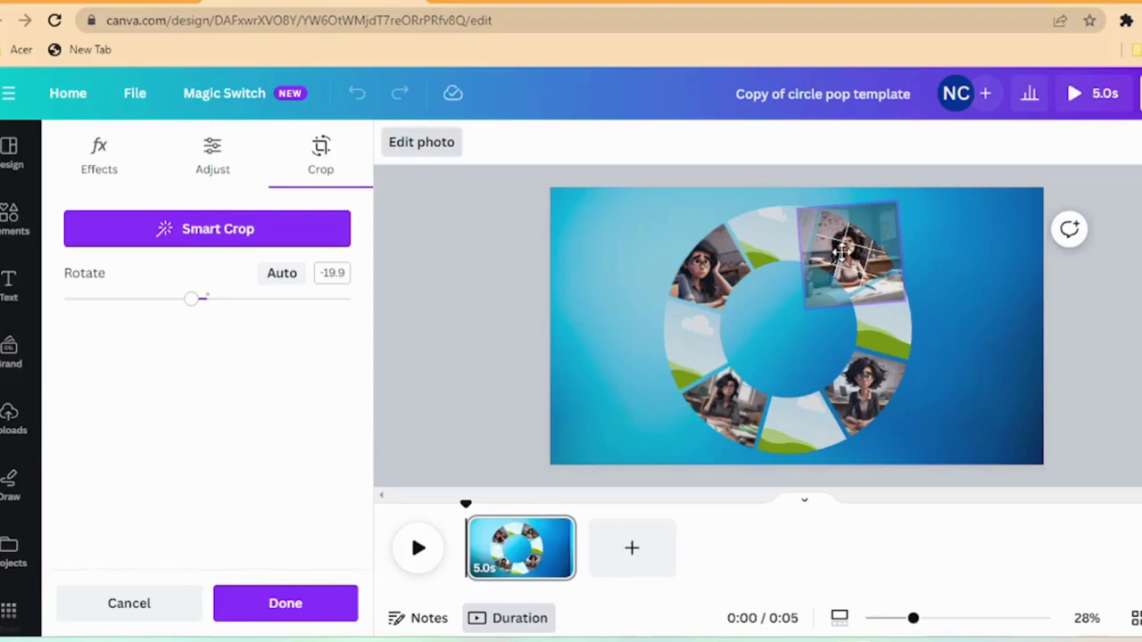
click(953, 330)
click(462, 421)
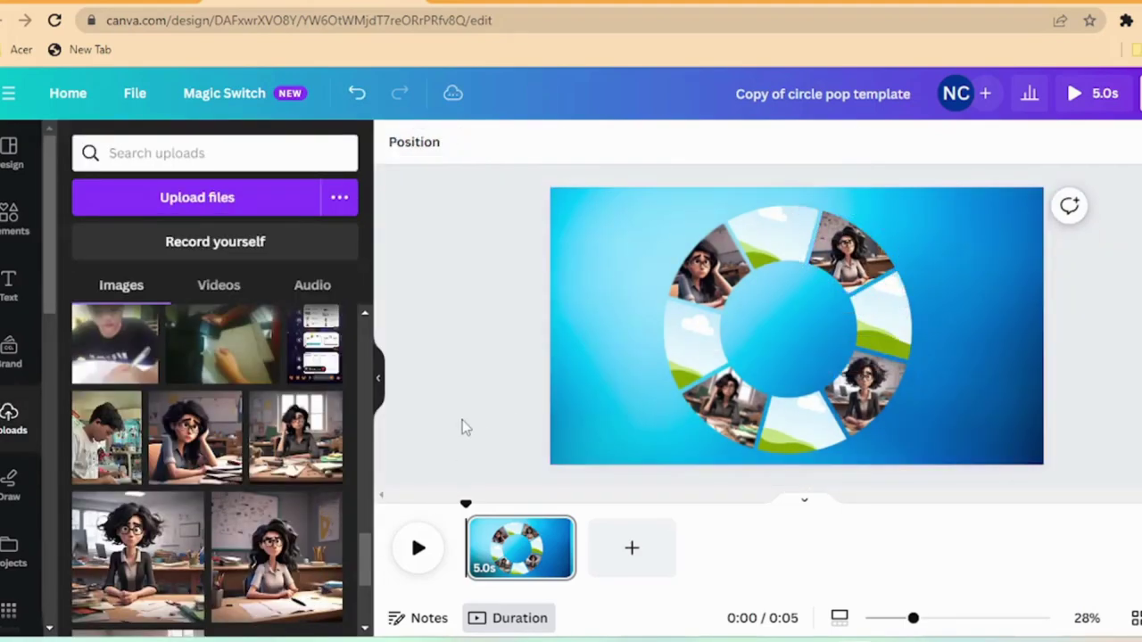
Fill the ring's left segment with the uploaded photo of the woman in a dark jacket and rotate it upright within the crop
scroll(274, 579, down, 5)
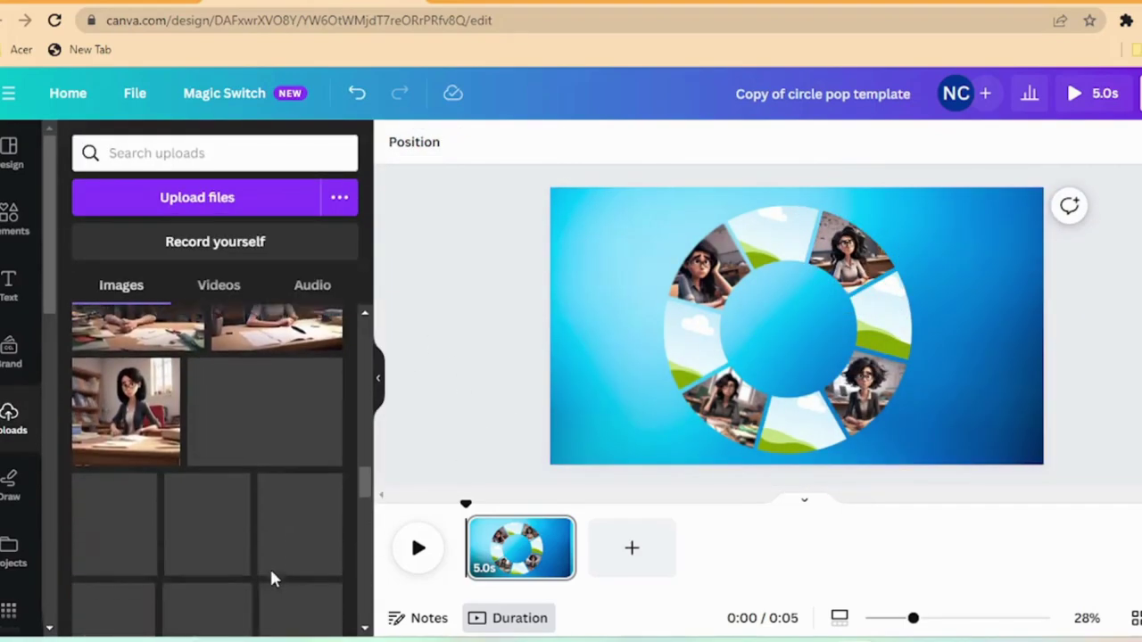
scroll(271, 579, down, 5)
scroll(272, 578, up, 1)
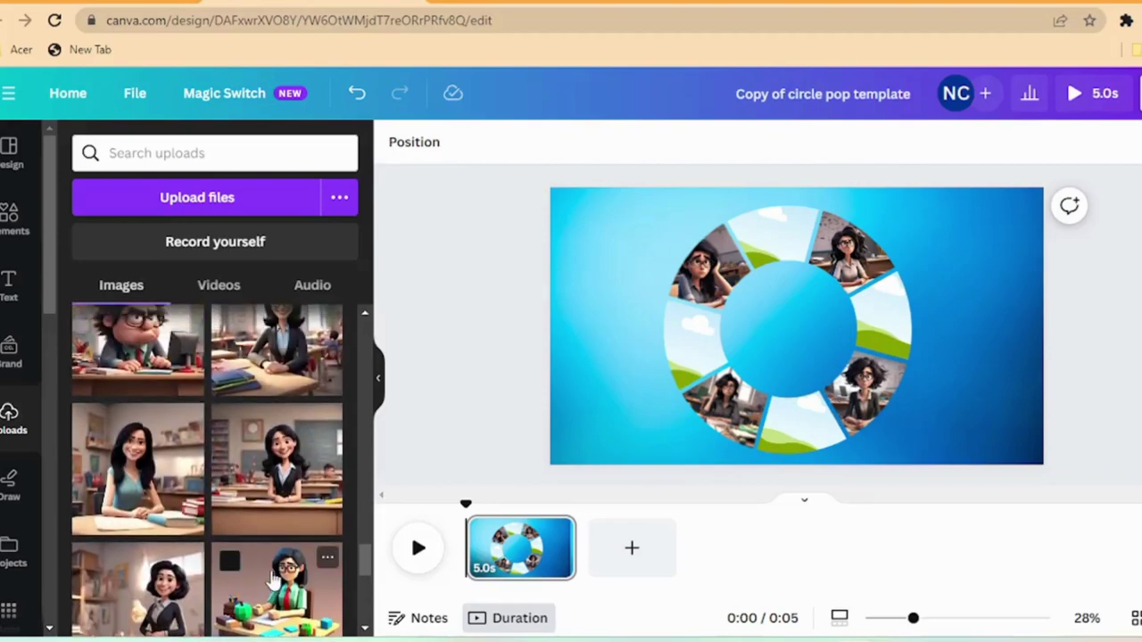
click(287, 357)
drag(890, 225, 701, 353)
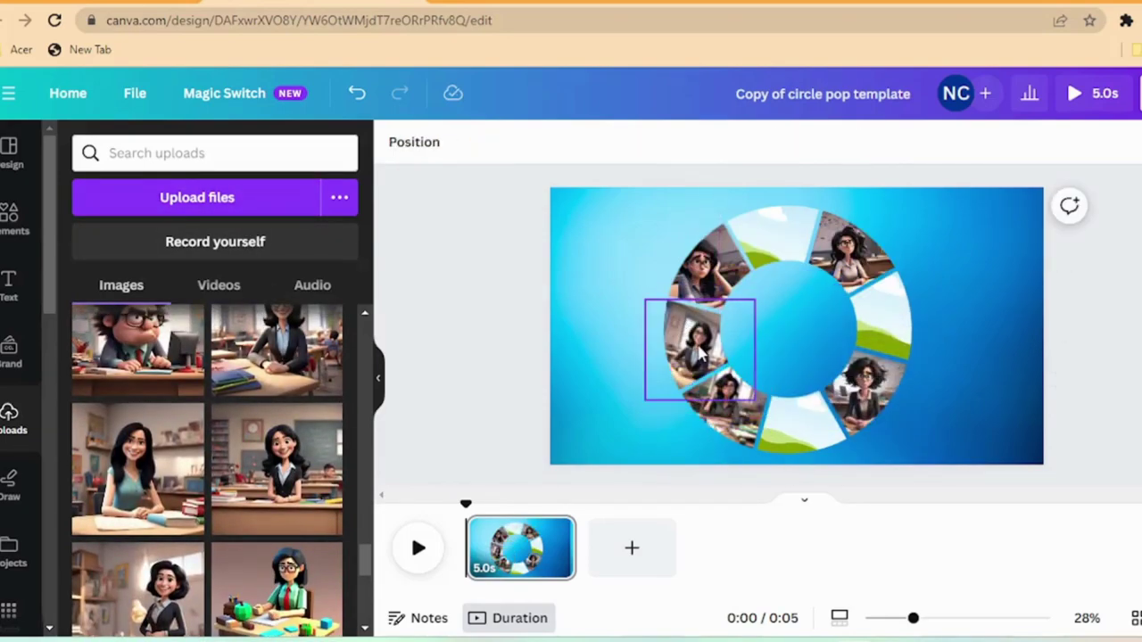
double_click(699, 350)
drag(677, 420, 711, 432)
click(337, 591)
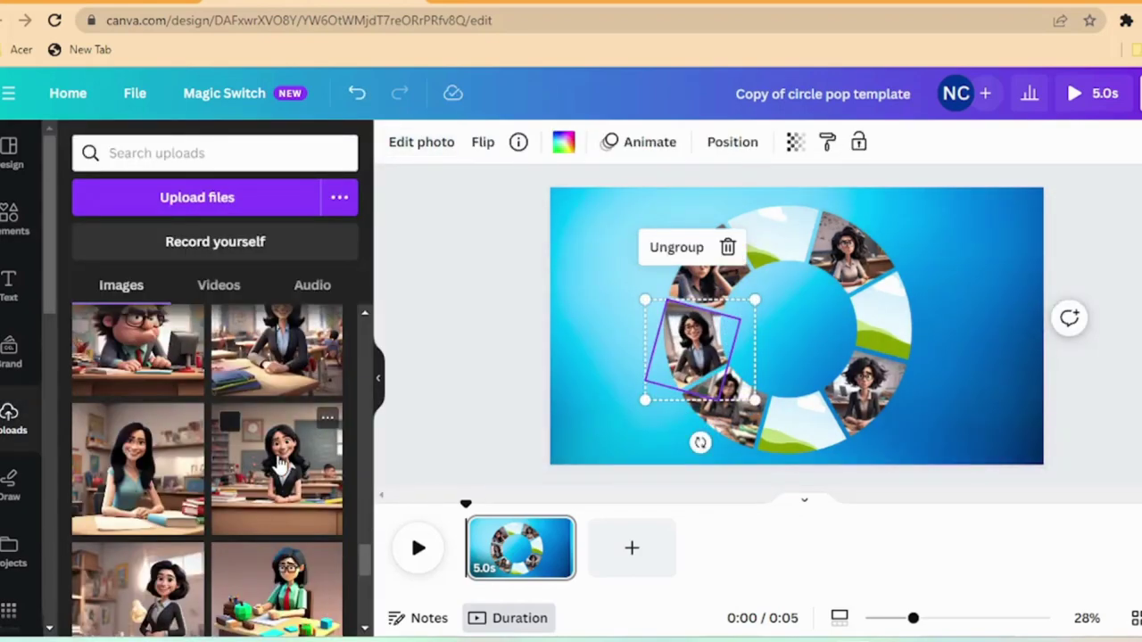
Place the uploaded photo of the long-haired woman in the teal top into the ring's top segment
click(161, 454)
drag(905, 225, 776, 258)
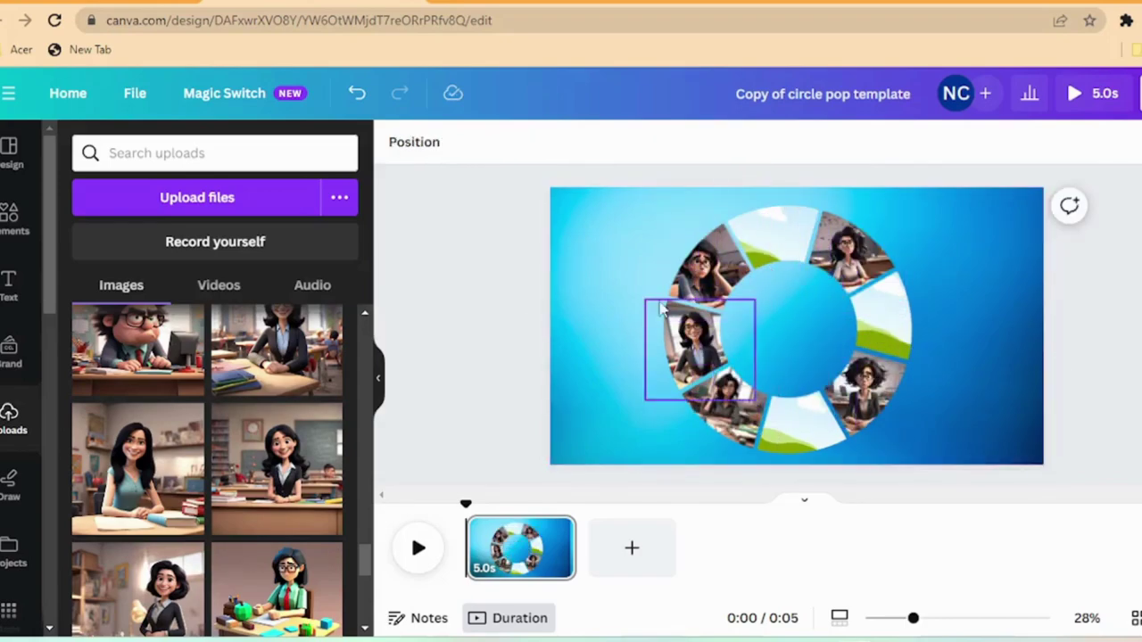
drag(153, 480, 789, 226)
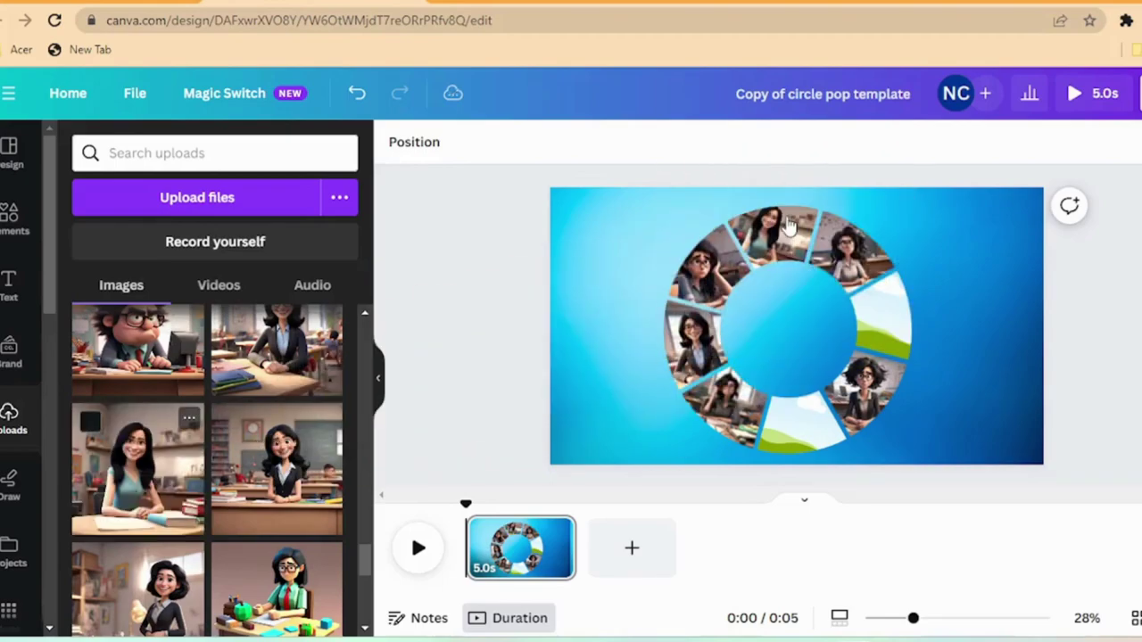
Add the photo of the woman at a desk before a chalkboard, shrink it and place it in the ring's right segment
drag(267, 482, 782, 370)
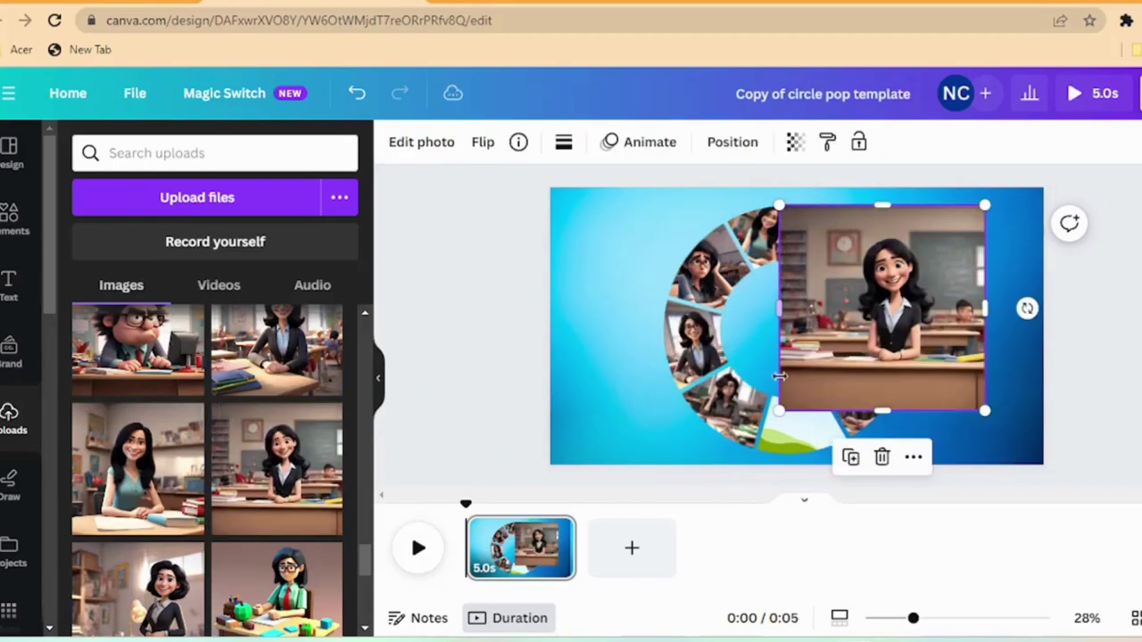
drag(779, 410, 871, 320)
drag(928, 265, 882, 321)
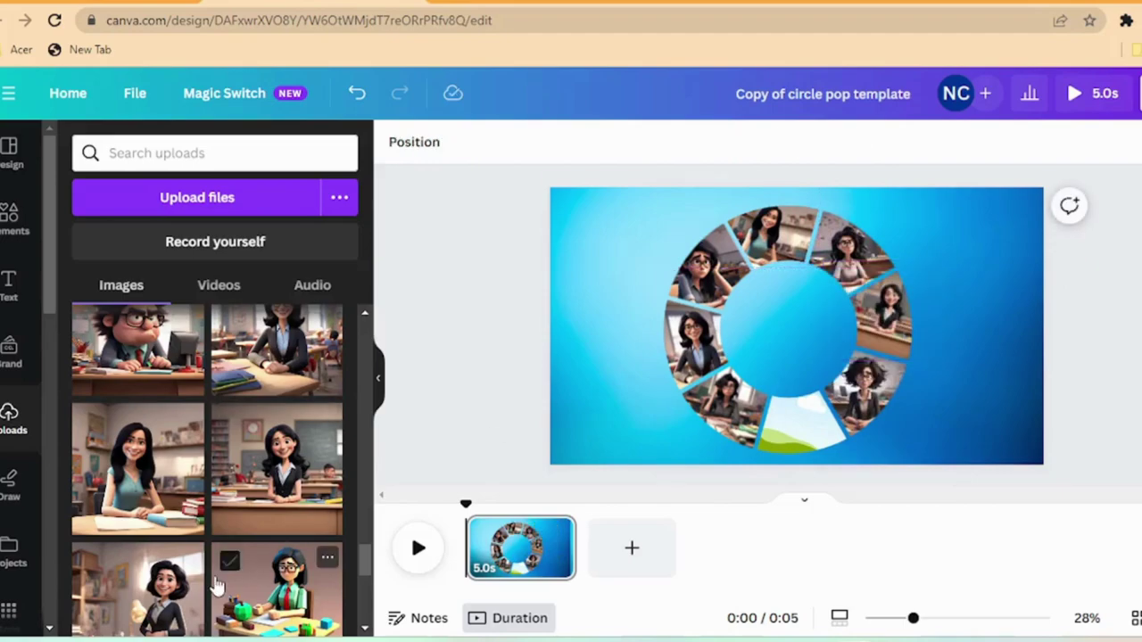
Fill the ring's bottom segment with the short-haired woman photo, rotate it to -31.5, and enlarge and reposition it within the crop
drag(159, 607, 731, 211)
drag(671, 298, 769, 420)
double_click(782, 423)
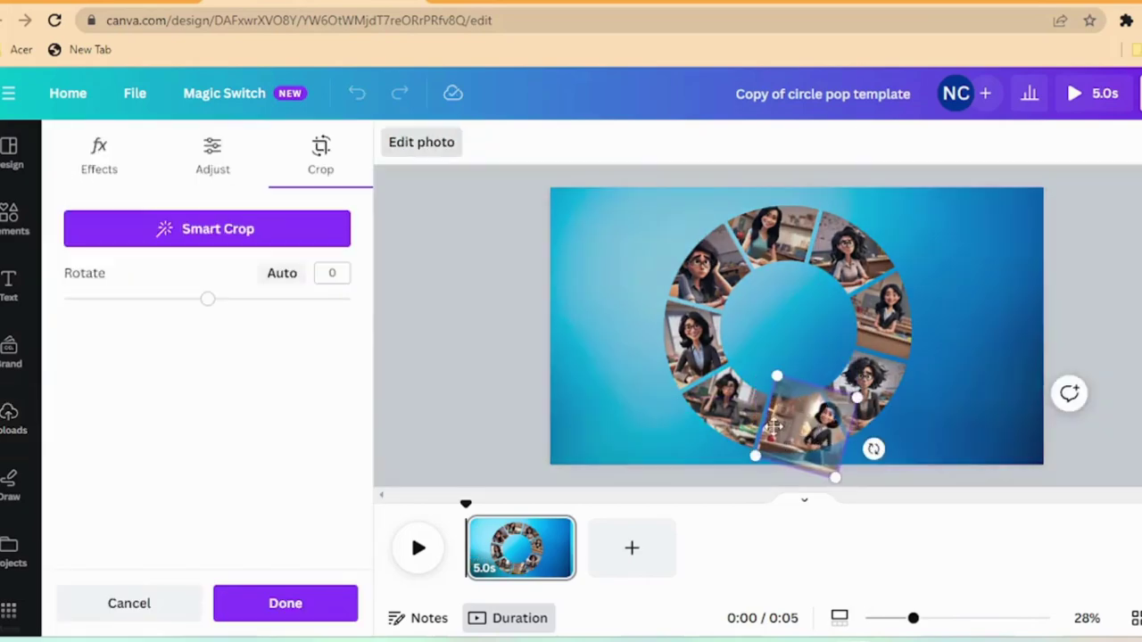
drag(870, 451, 886, 408)
drag(792, 423, 741, 461)
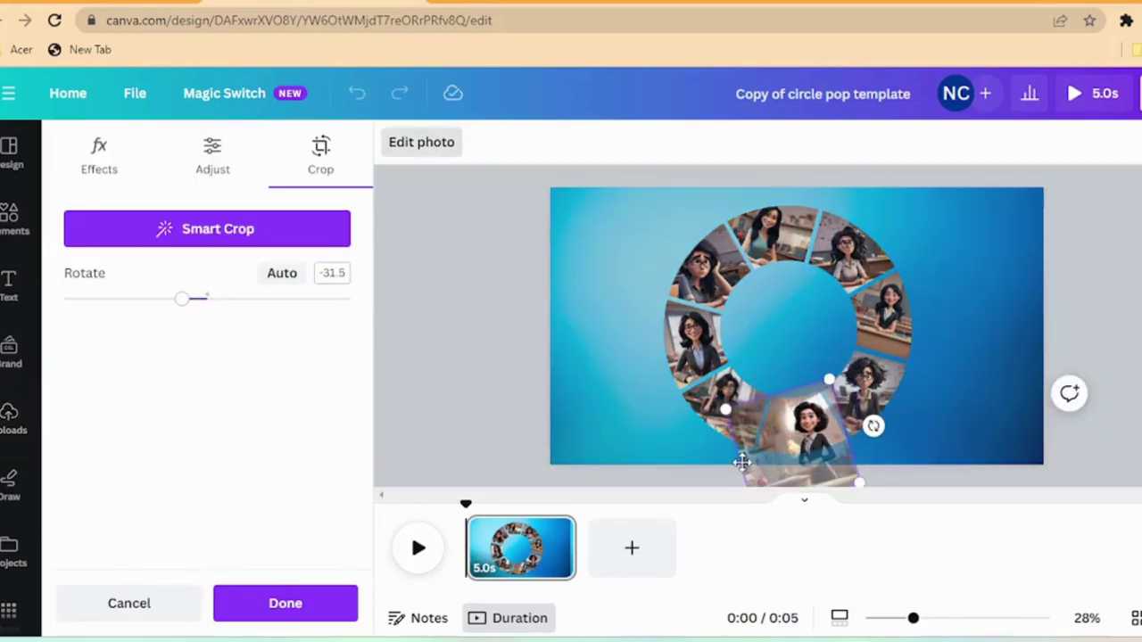
drag(832, 382, 841, 364)
drag(791, 417, 758, 443)
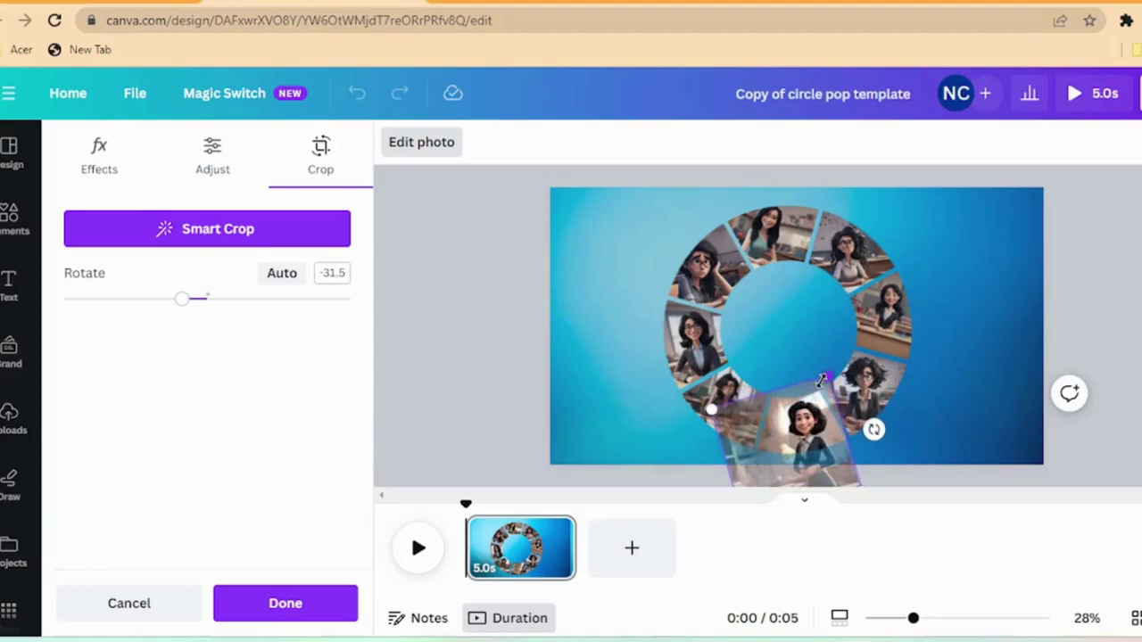
click(255, 607)
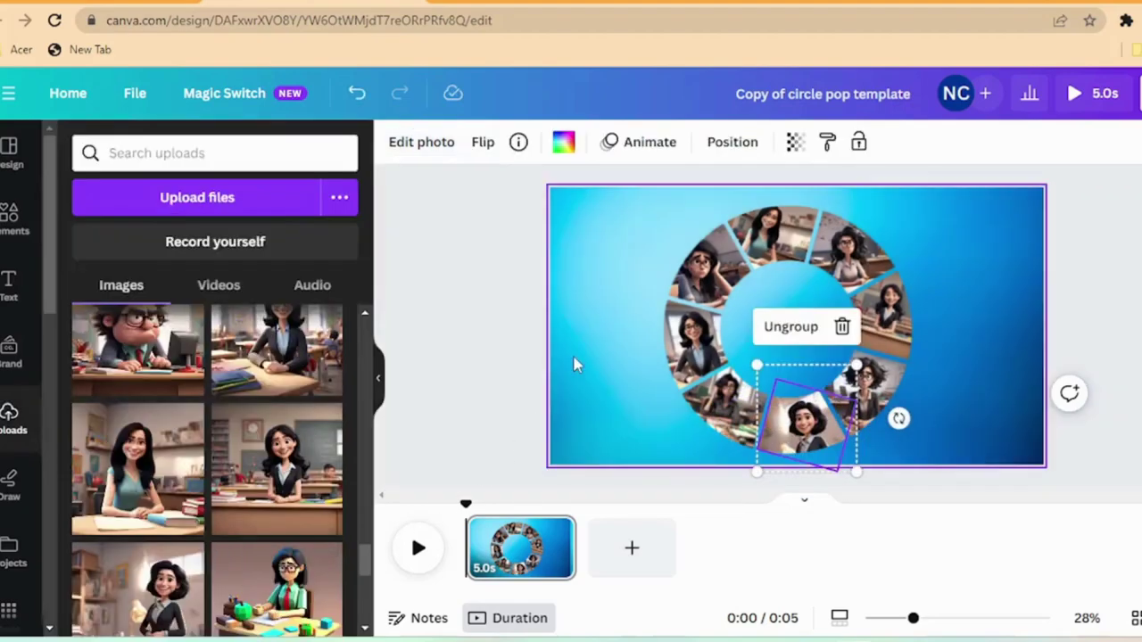
Move the whole photo ring partly off the page's left edge and shorten the page duration to 3.6 s
click(447, 305)
drag(632, 212, 734, 442)
drag(570, 546, 544, 546)
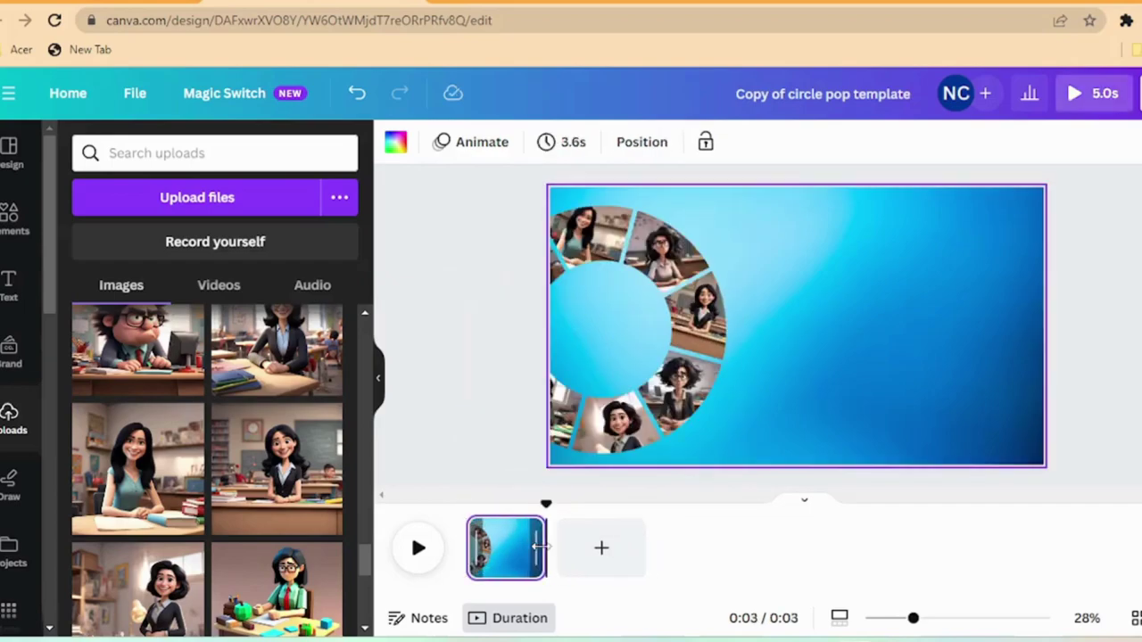
Duplicate the page and, on the copy, move the photo ring to the centre, shrink it and rotate it
click(530, 530)
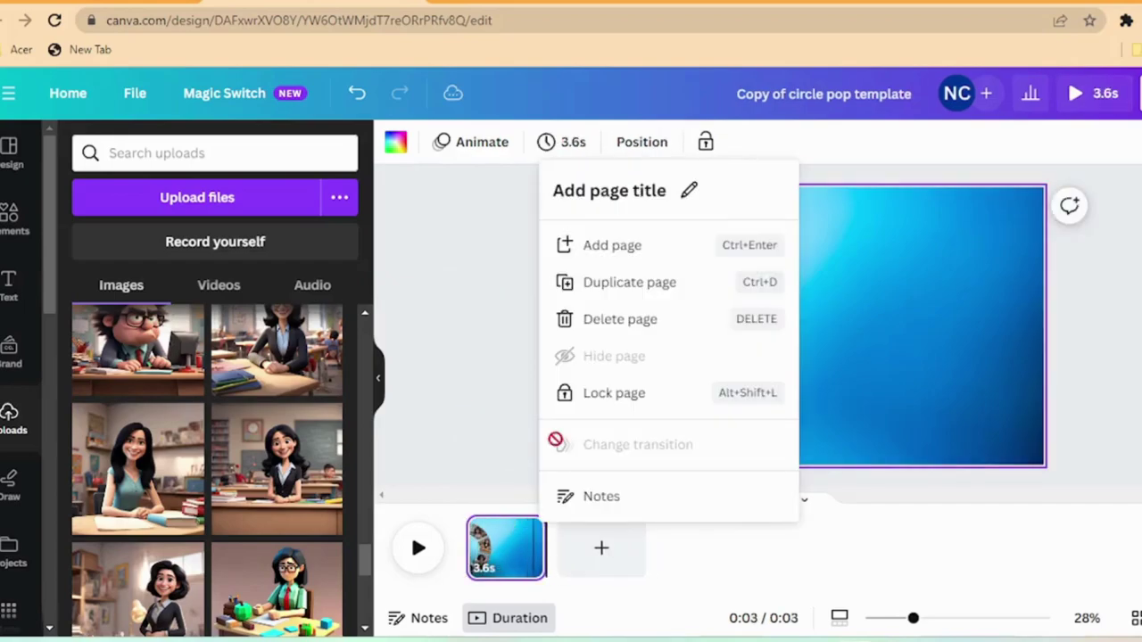
click(678, 286)
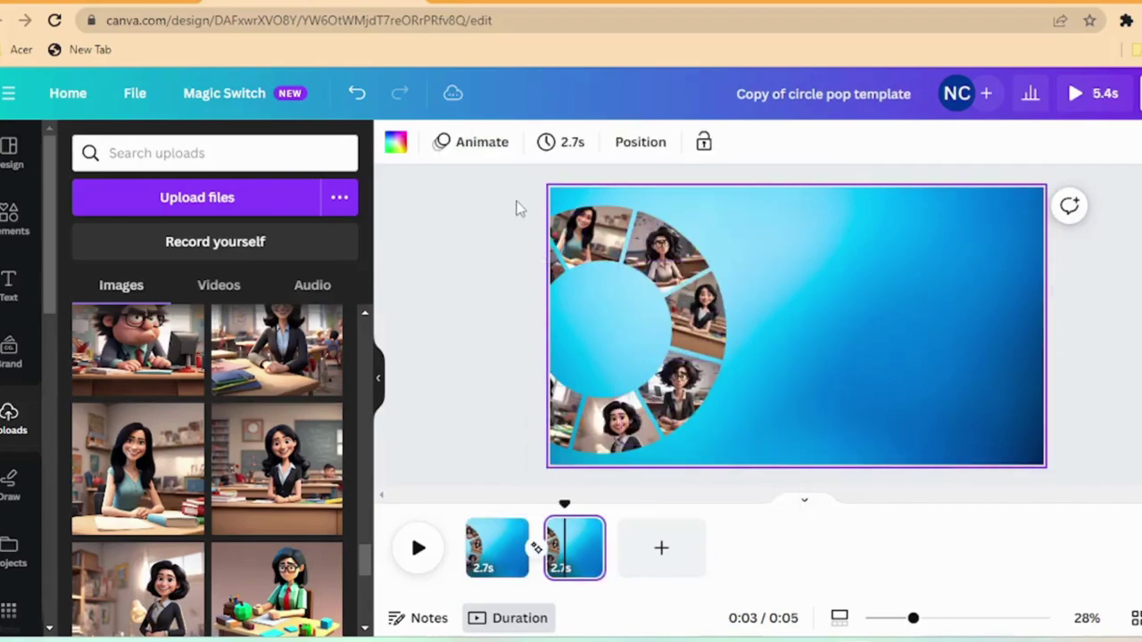
drag(519, 204, 725, 471)
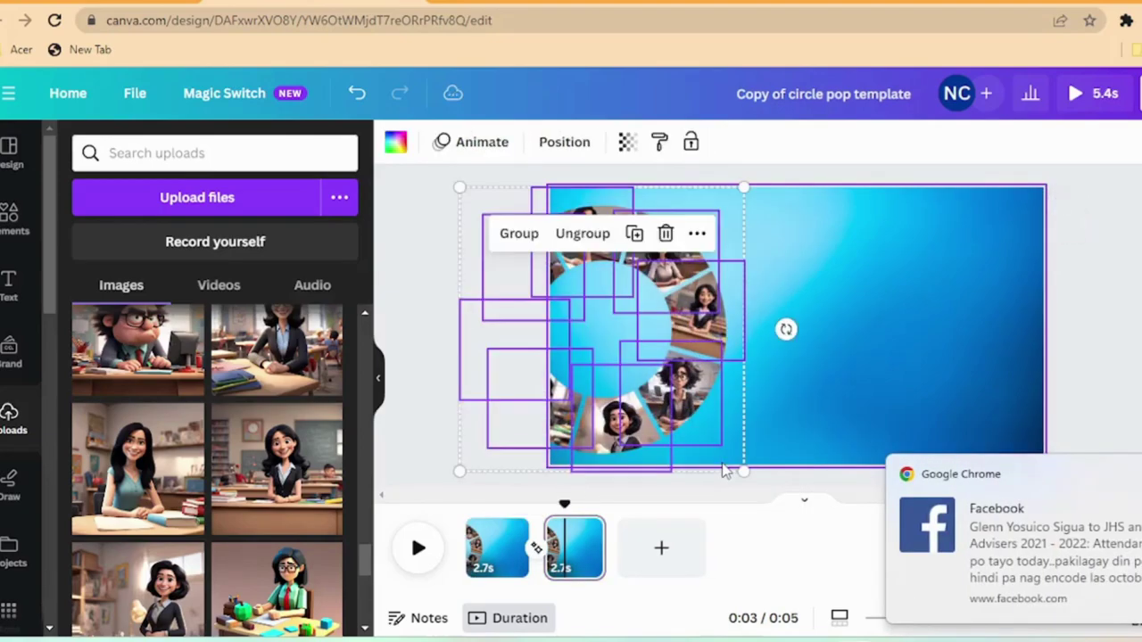
drag(633, 334, 802, 335)
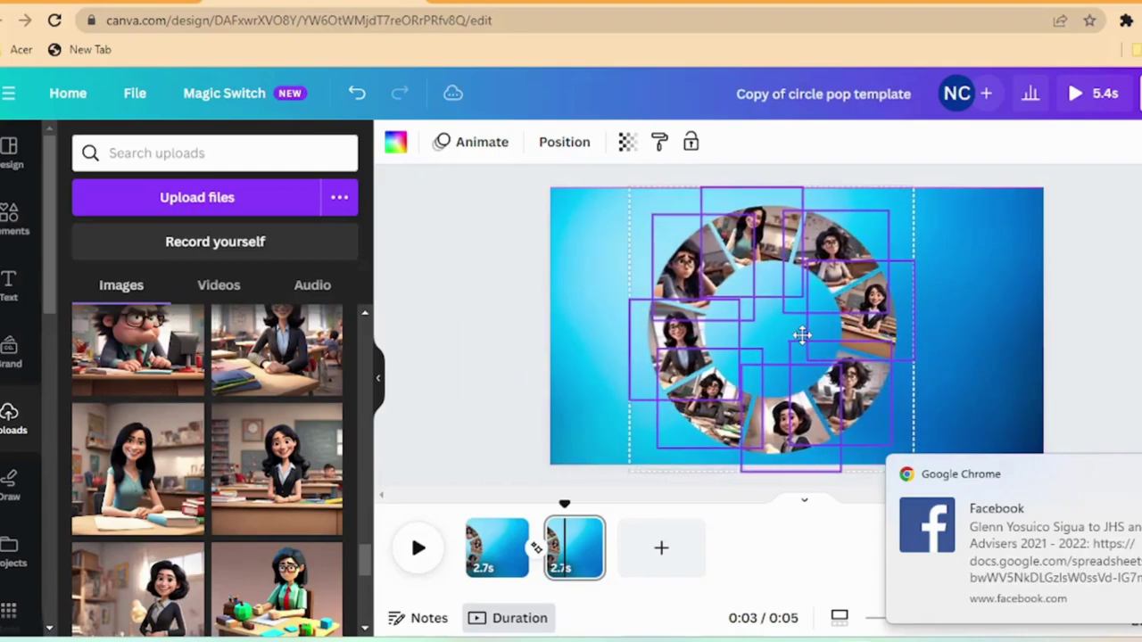
drag(914, 189, 812, 289)
drag(749, 375, 806, 301)
drag(872, 398, 903, 432)
drag(793, 475, 882, 446)
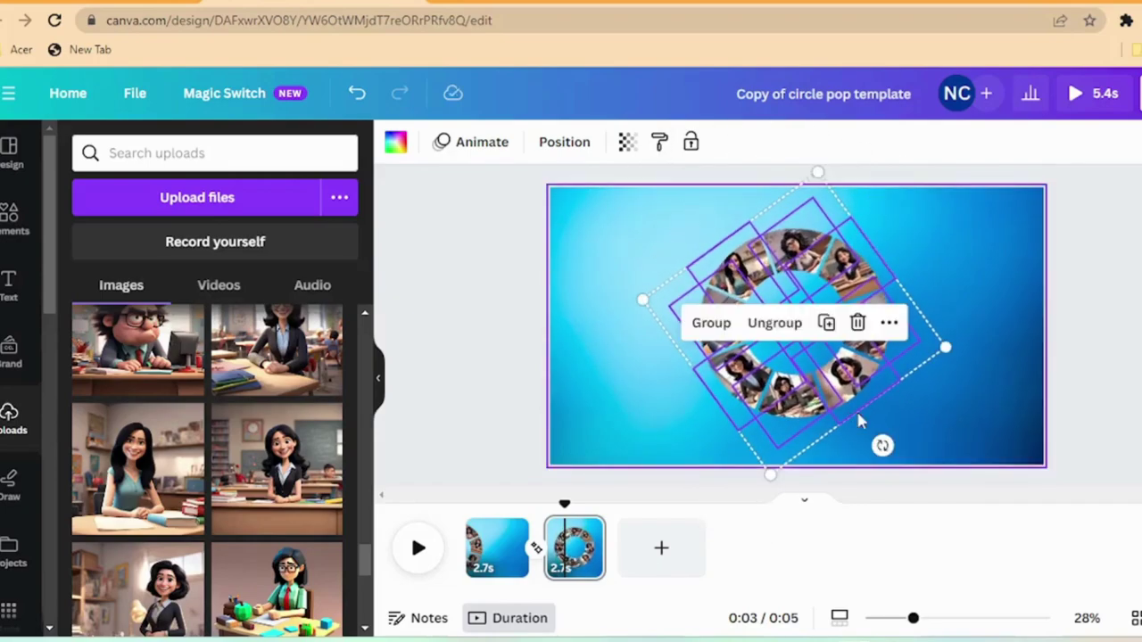
Duplicate the first page and order the pages so the centred-ring page sits between the two copies
click(509, 532)
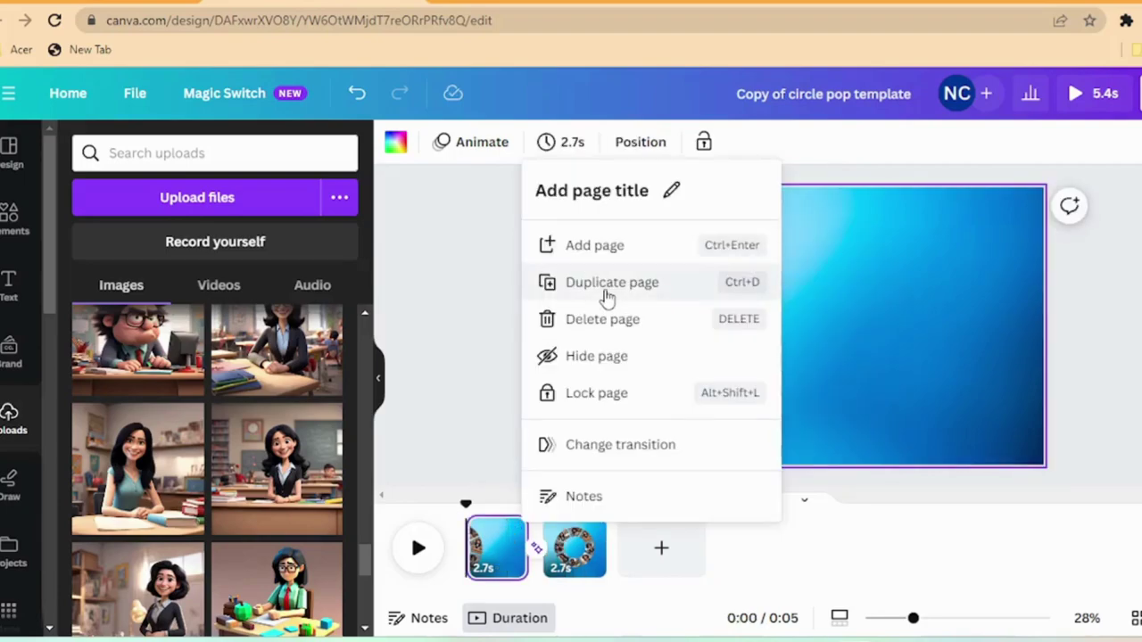
click(603, 297)
drag(658, 565, 431, 507)
Apply the Match & Move transition between the first and second pages and play the animation
click(538, 549)
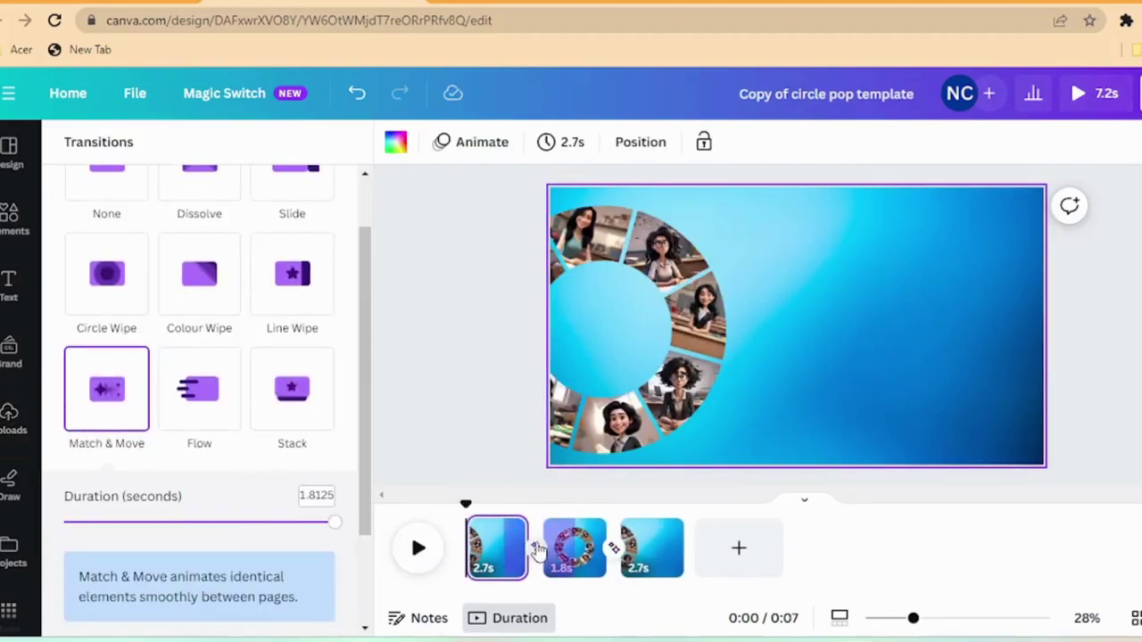
click(107, 387)
click(420, 549)
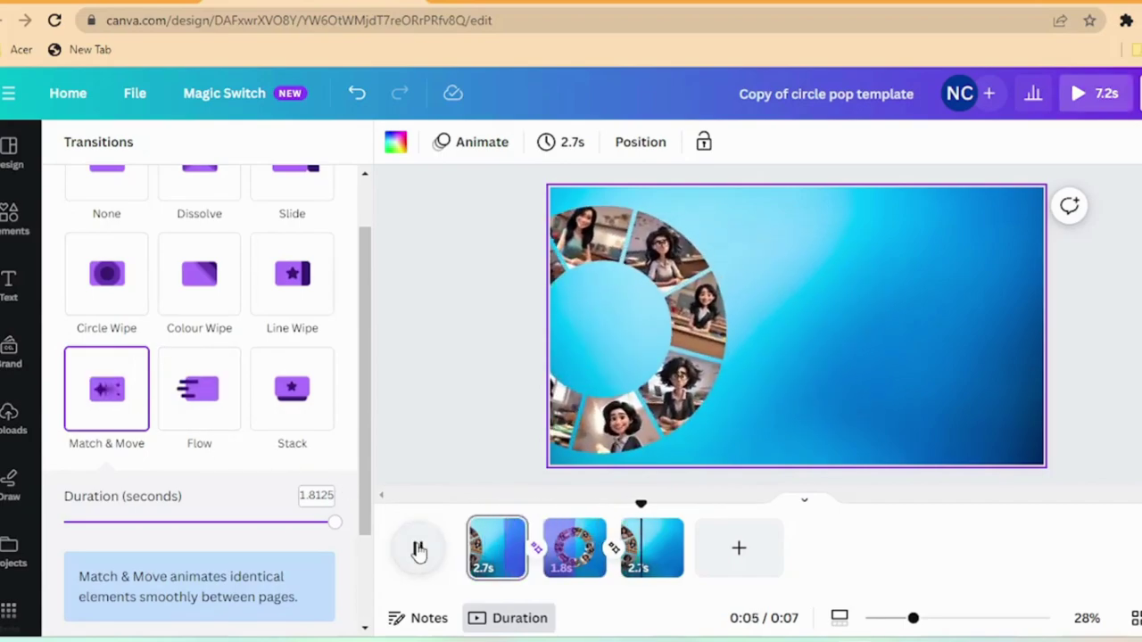
click(451, 370)
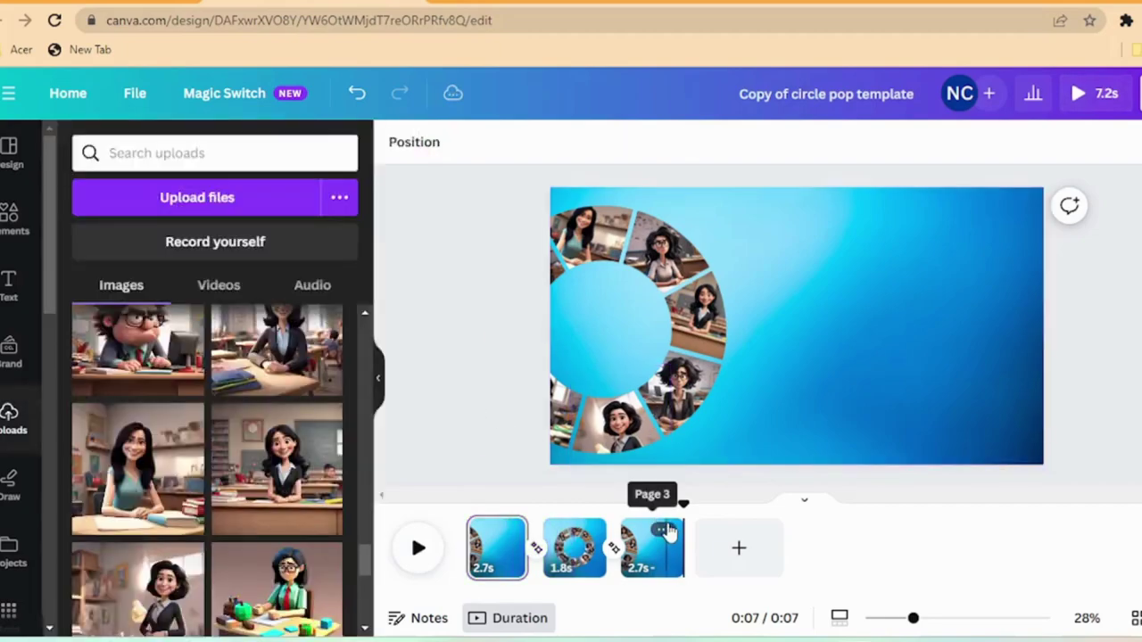
Duplicate the third page to create a fourth page
click(664, 532)
click(749, 280)
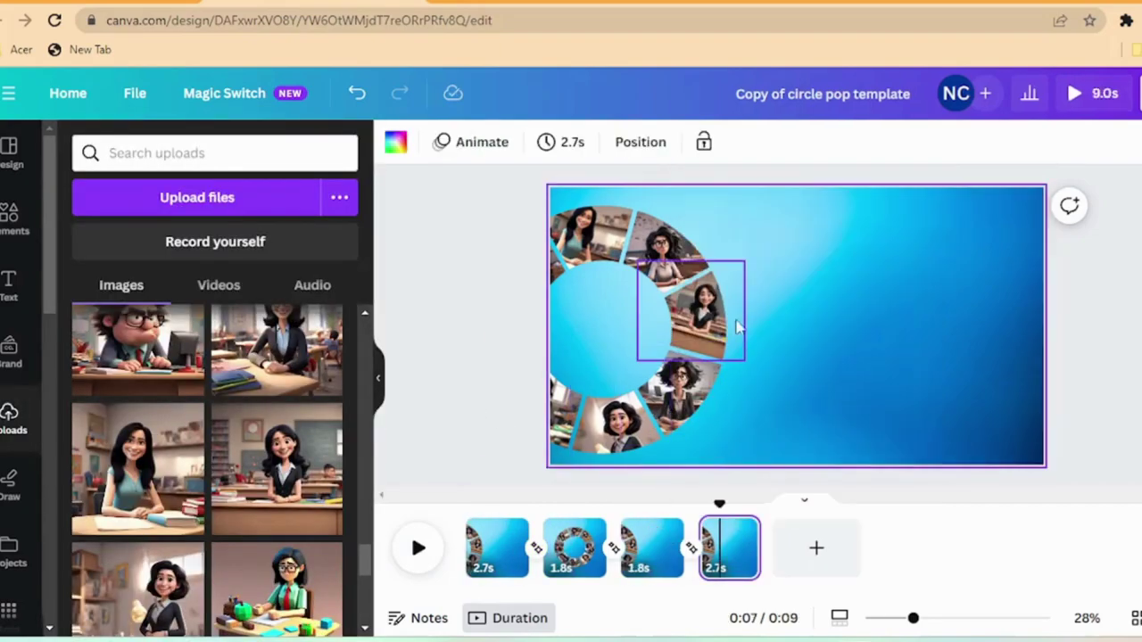
On the fourth page, pull the rightmost photo segment out of the ring into the empty blue area, enlarge it and rotate it upright
click(709, 326)
drag(703, 326, 842, 286)
drag(883, 327, 991, 429)
drag(774, 227, 719, 179)
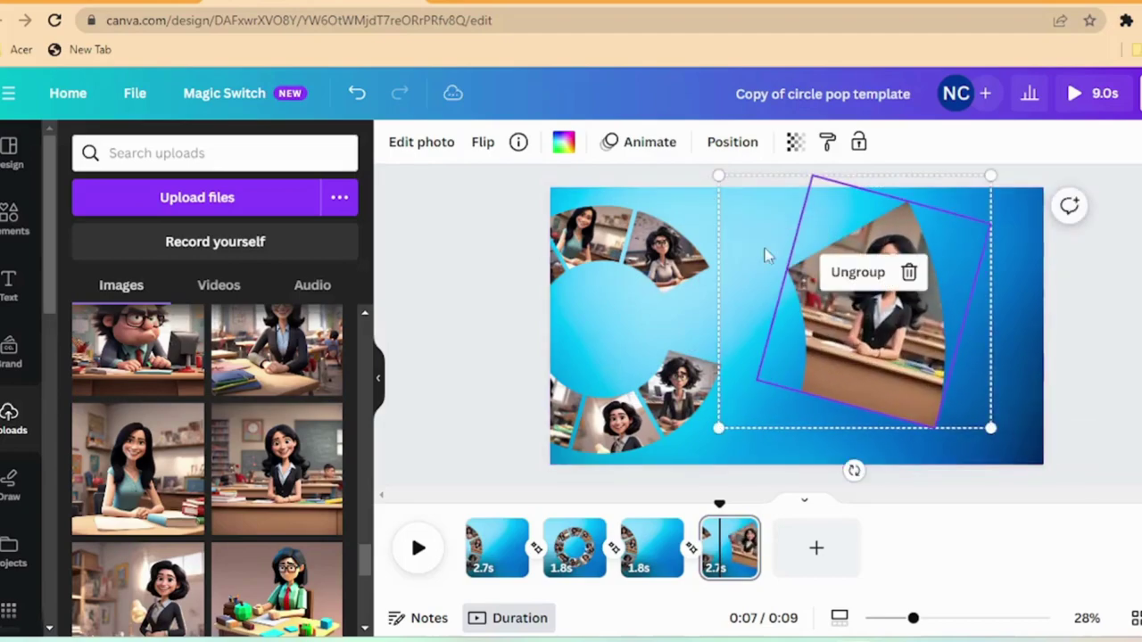
drag(854, 467, 897, 464)
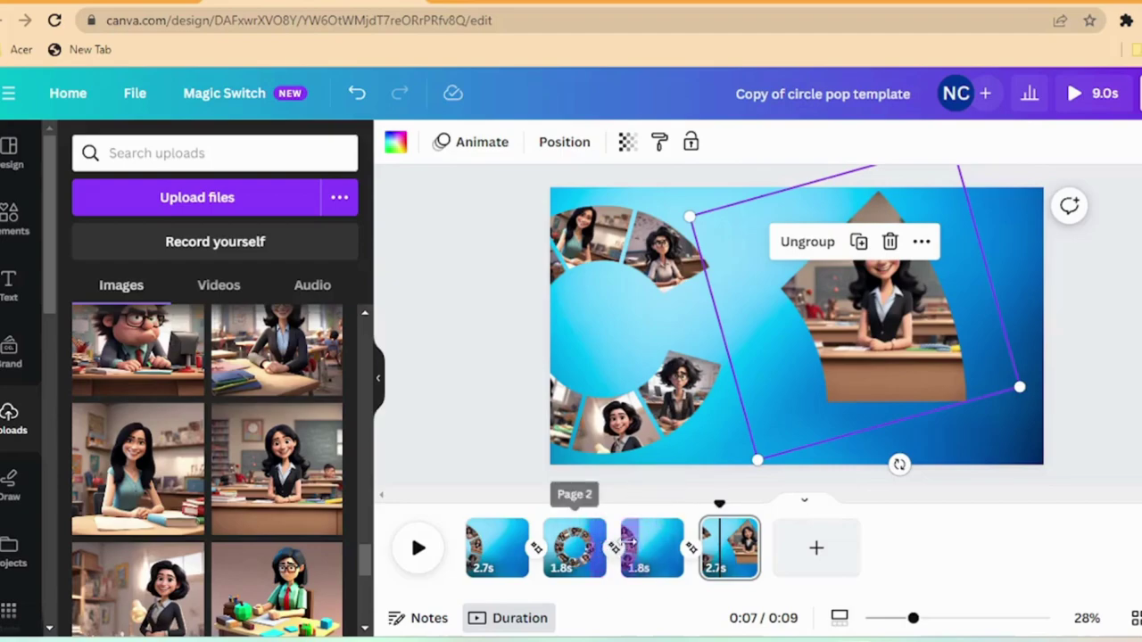
Duplicate the third page, place the enlarged-photo page between the two ring copies and play the animation from the start
click(660, 532)
click(758, 284)
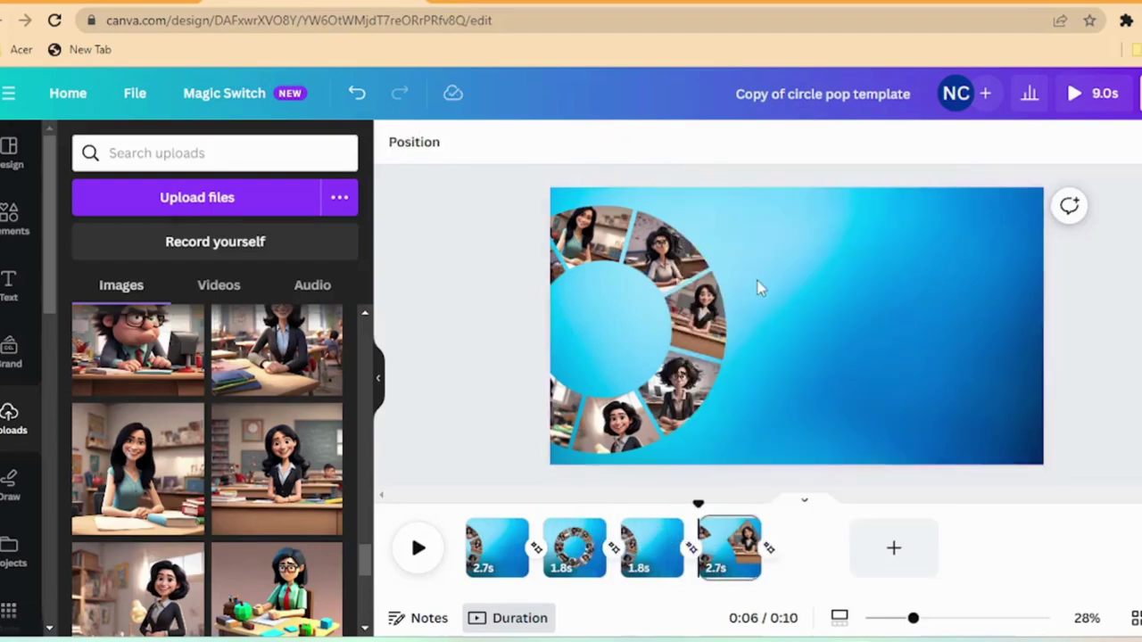
drag(806, 548, 718, 551)
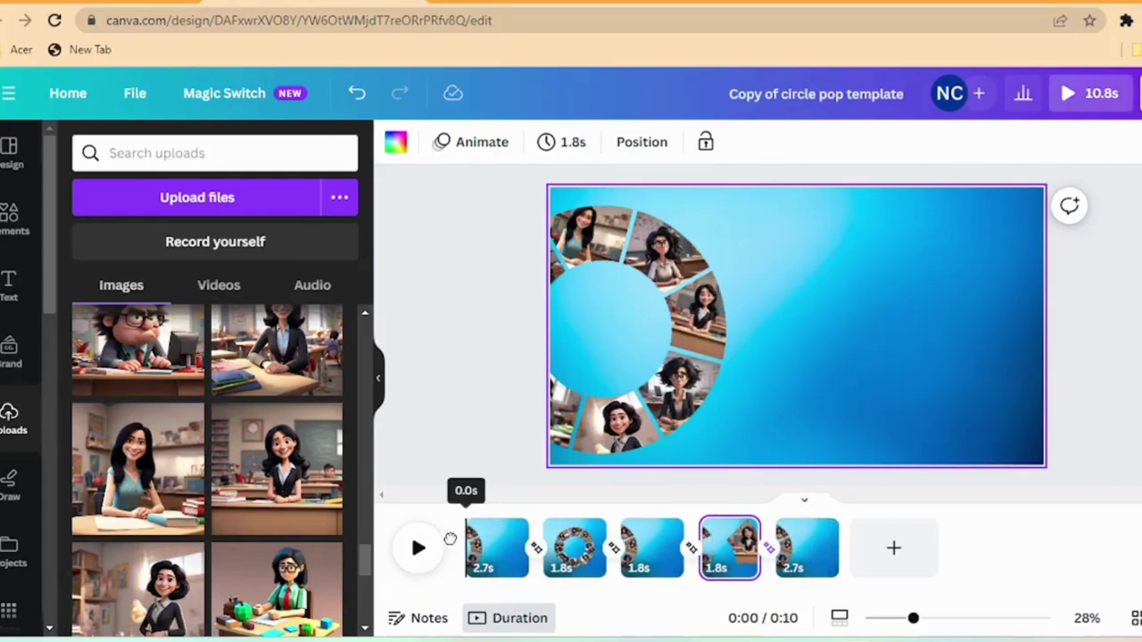
click(452, 539)
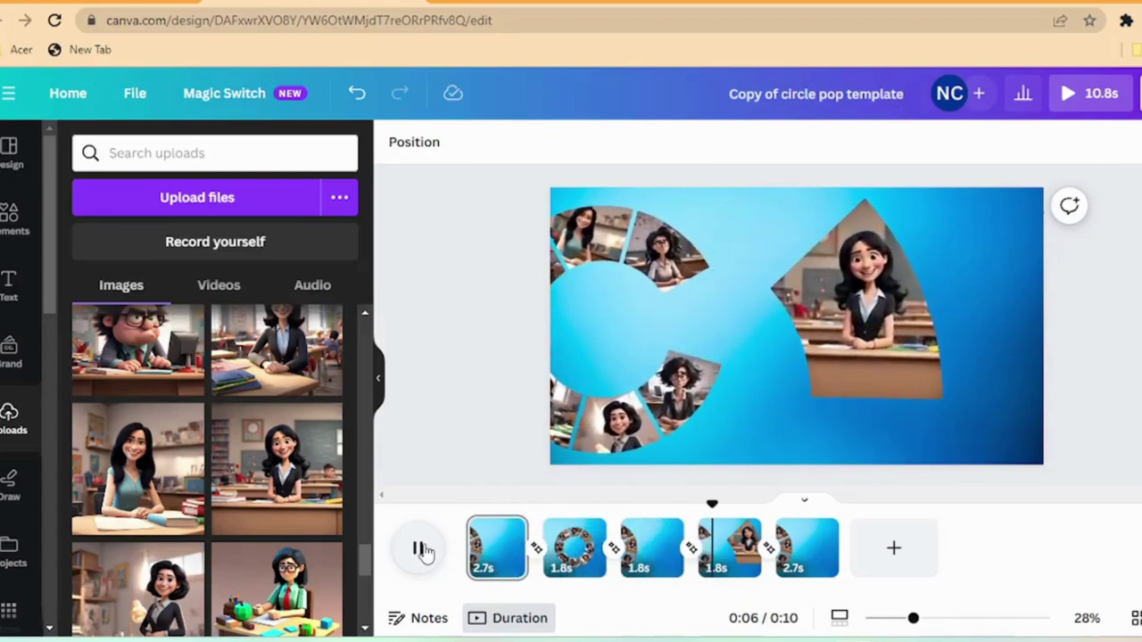
Duplicate the fifth page and rotate the whole photo ring on the copy so a different photo faces the empty area
click(818, 532)
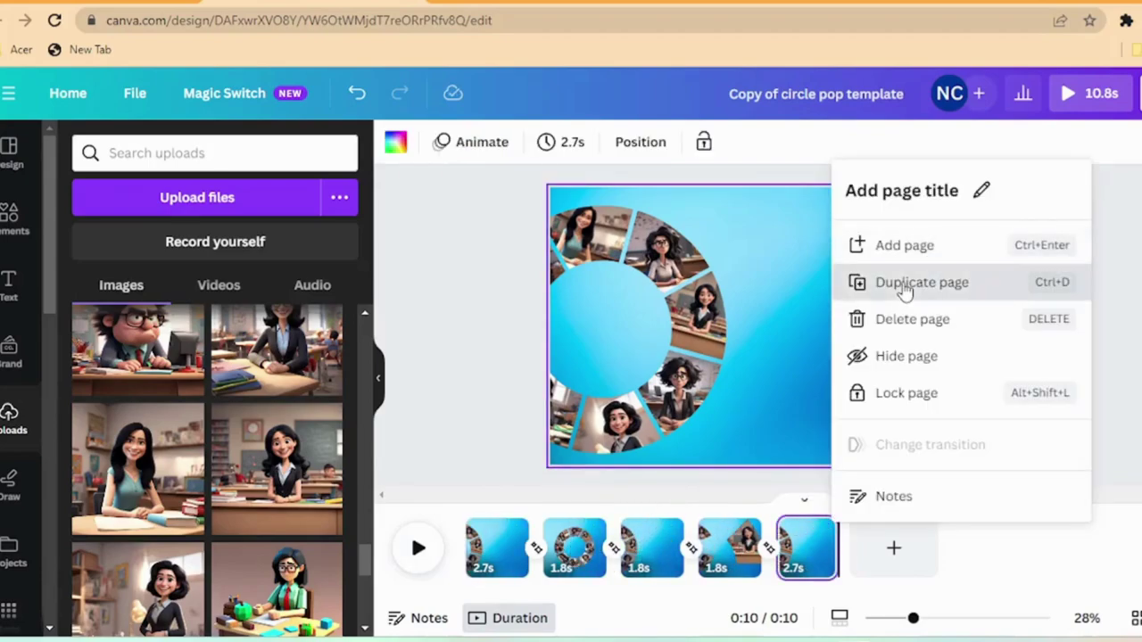
click(906, 283)
drag(529, 205, 758, 472)
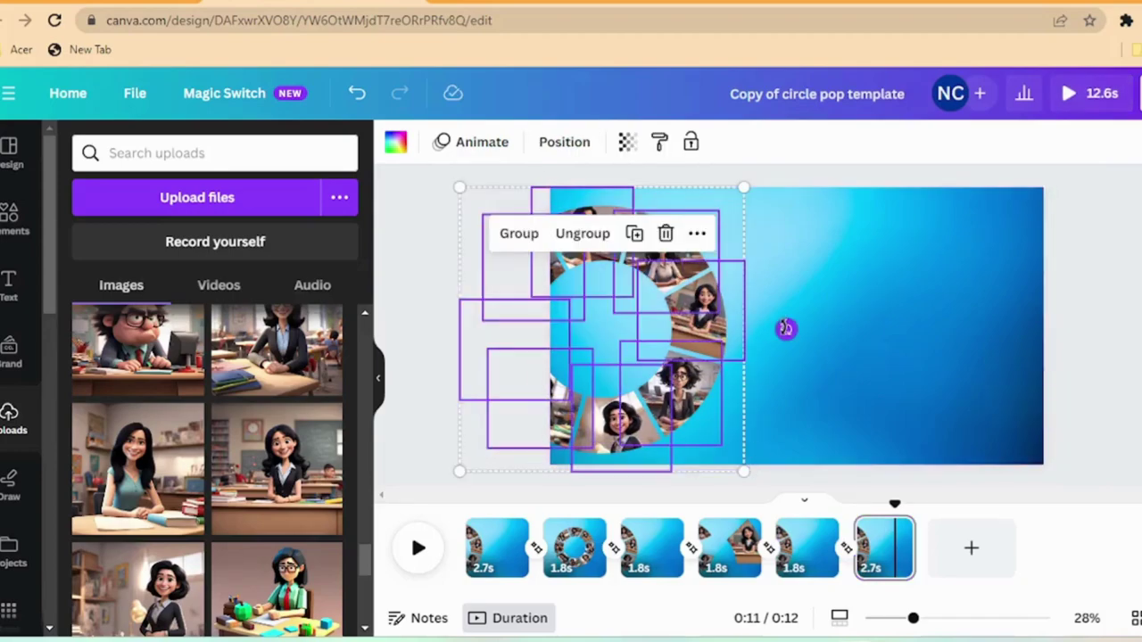
drag(778, 358, 728, 486)
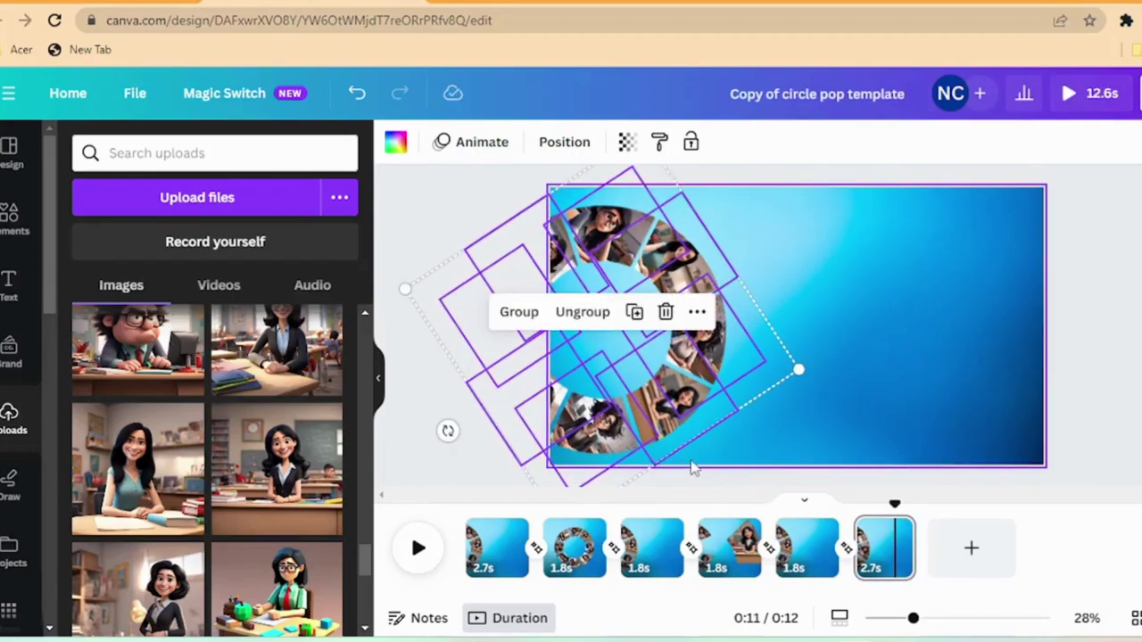
click(826, 349)
On the sixth page, pull the photo of the woman with curly hair and glasses out of the ring, enlarge it and centre it in the empty area
click(698, 336)
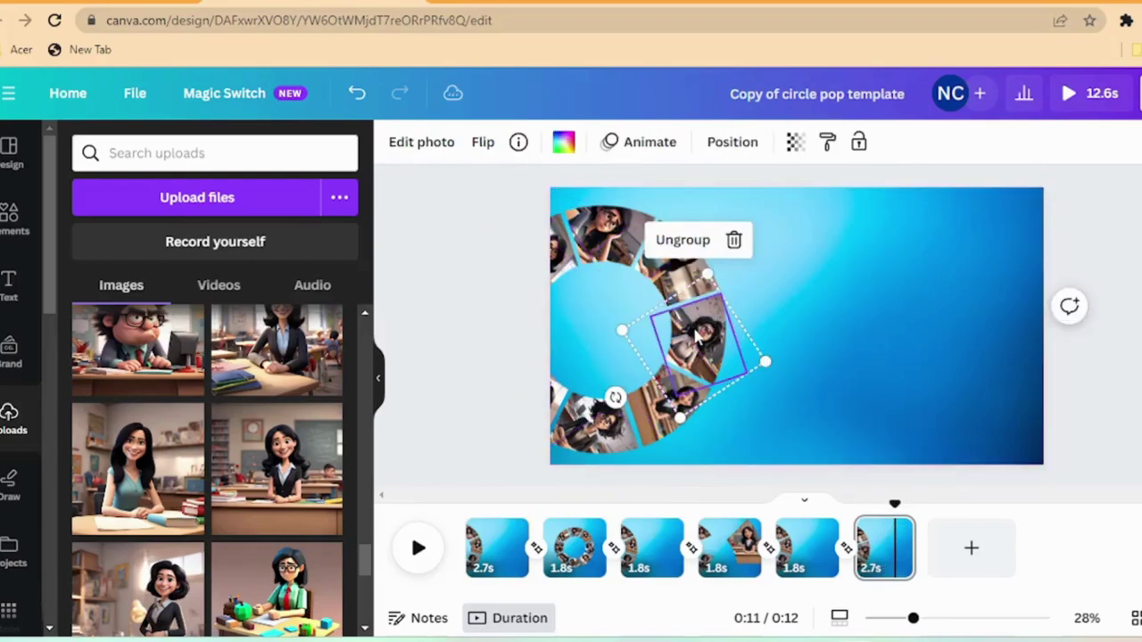
drag(698, 336, 821, 268)
drag(741, 331, 797, 345)
drag(855, 335, 955, 420)
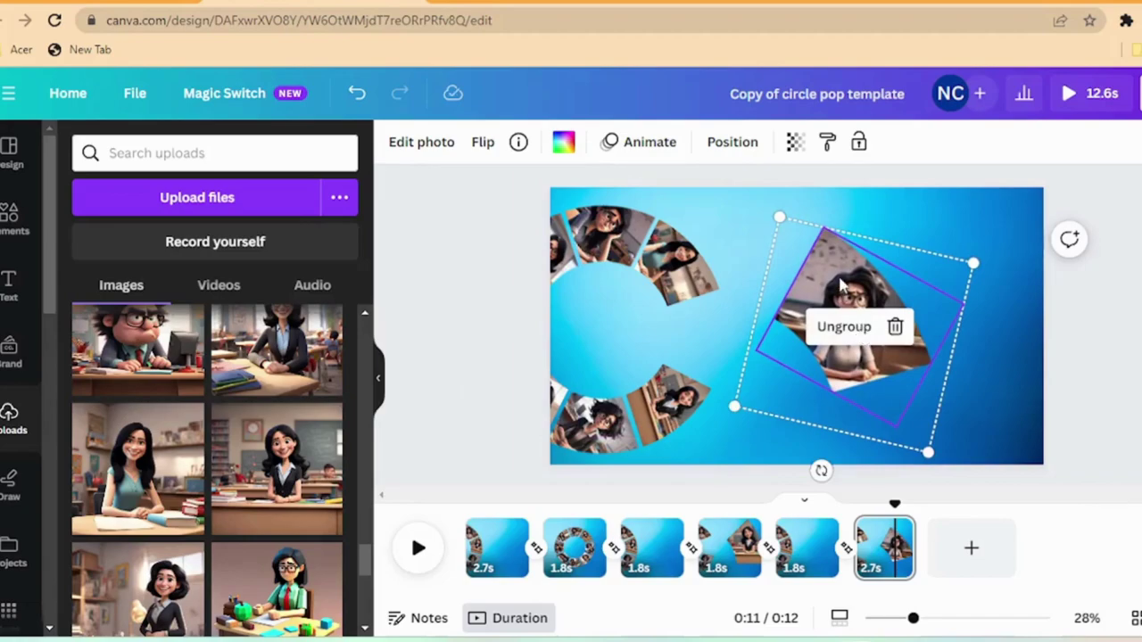
drag(842, 284, 872, 256)
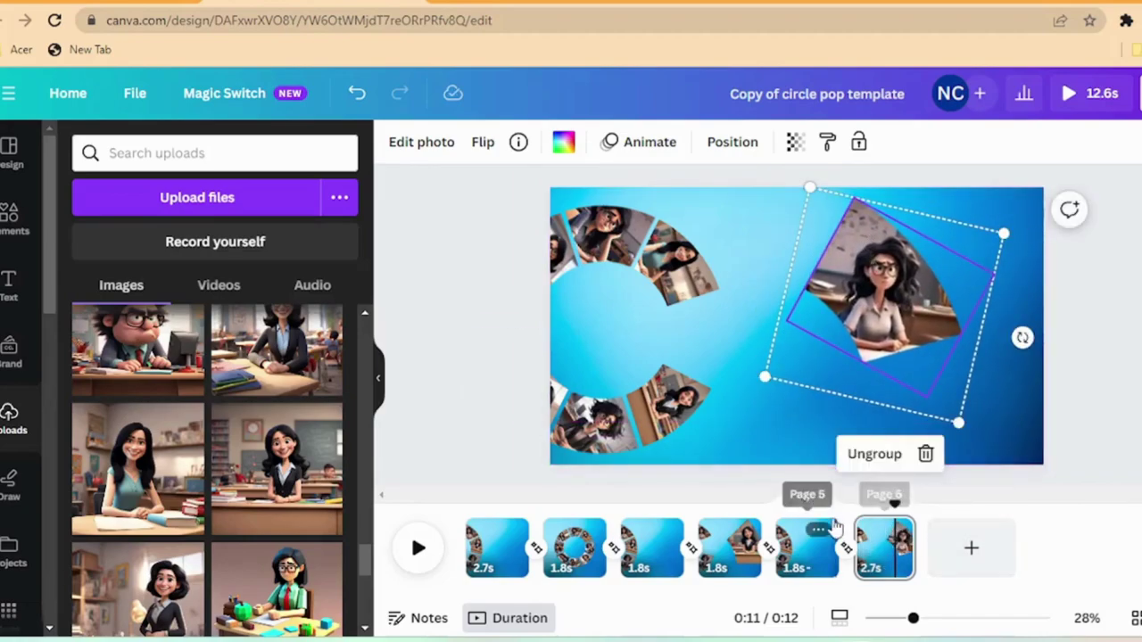
Duplicate the fifth page and move the page with the enlarged curly-haired woman in front of the new copy
click(819, 530)
click(931, 283)
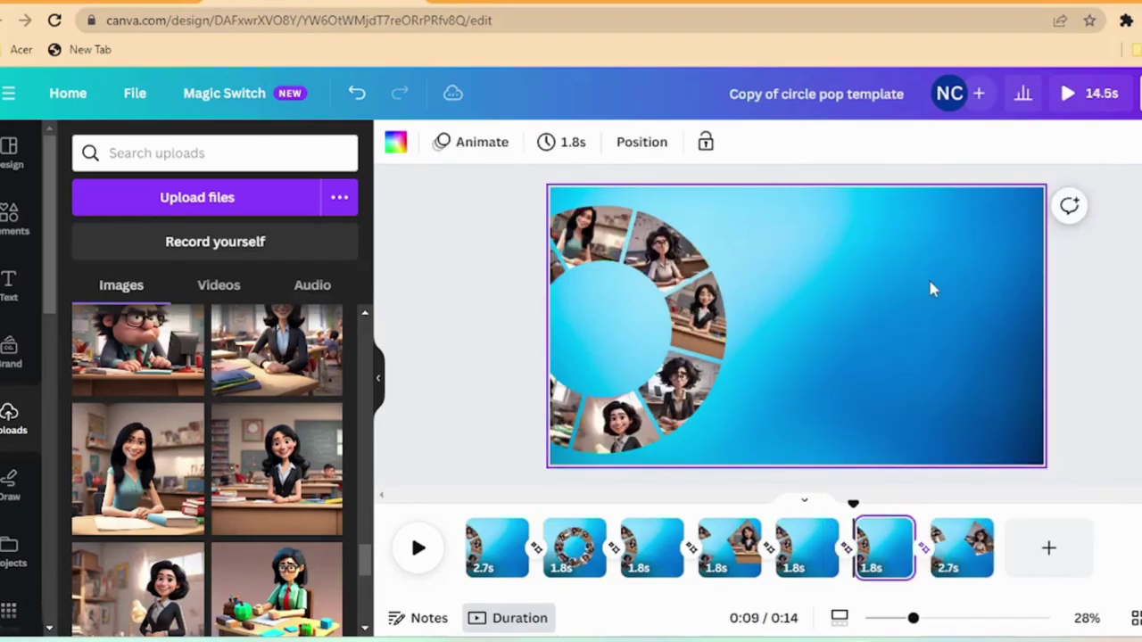
drag(966, 563, 868, 553)
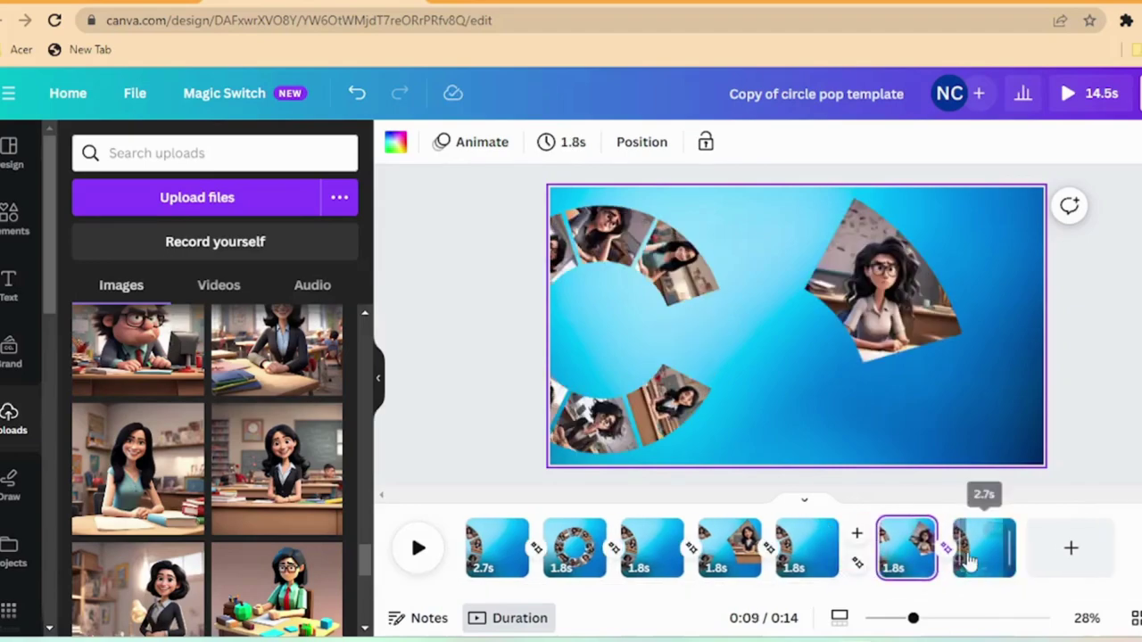
On the seventh page, rotate the whole photo ring until the woman in the teal top faces the empty area
click(974, 557)
drag(508, 210, 747, 475)
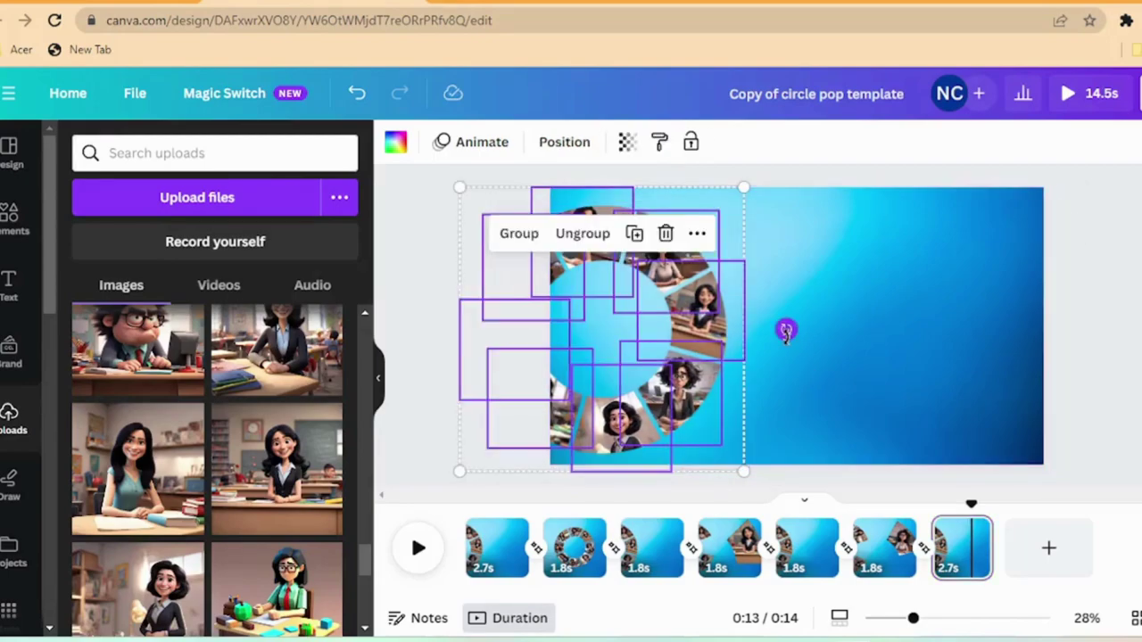
drag(785, 329, 616, 498)
click(861, 312)
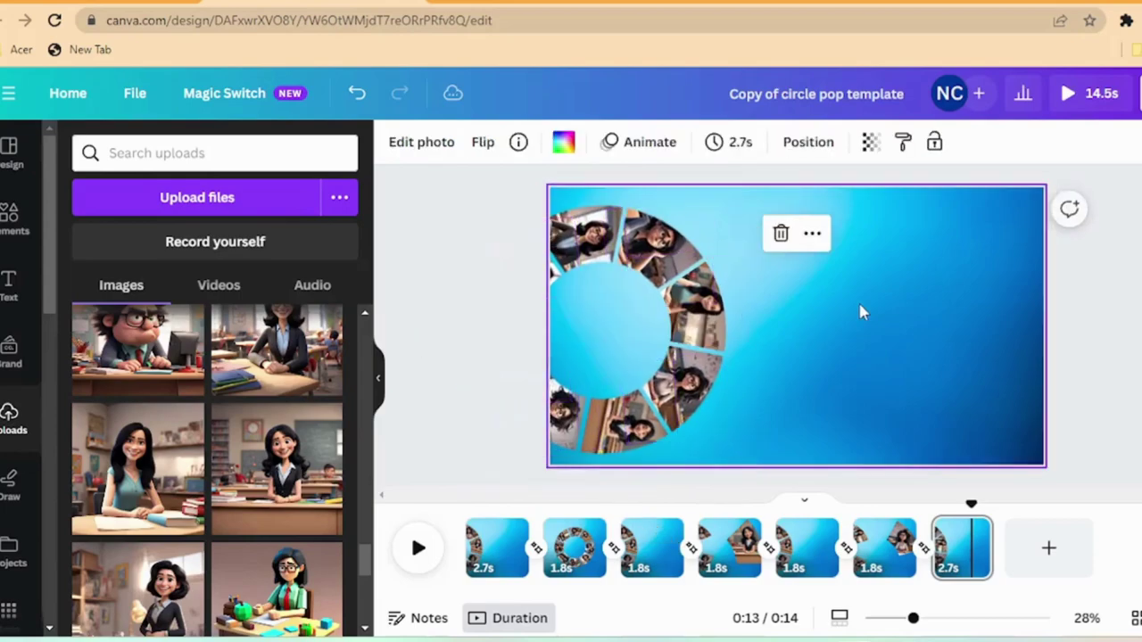
Pull the teal-top photo segment out of the seventh page's ring, enlarge it in the empty area and rotate it upright
click(709, 325)
drag(709, 326, 878, 290)
drag(755, 292, 808, 332)
drag(922, 314, 1069, 397)
drag(791, 242, 749, 221)
drag(969, 403, 948, 404)
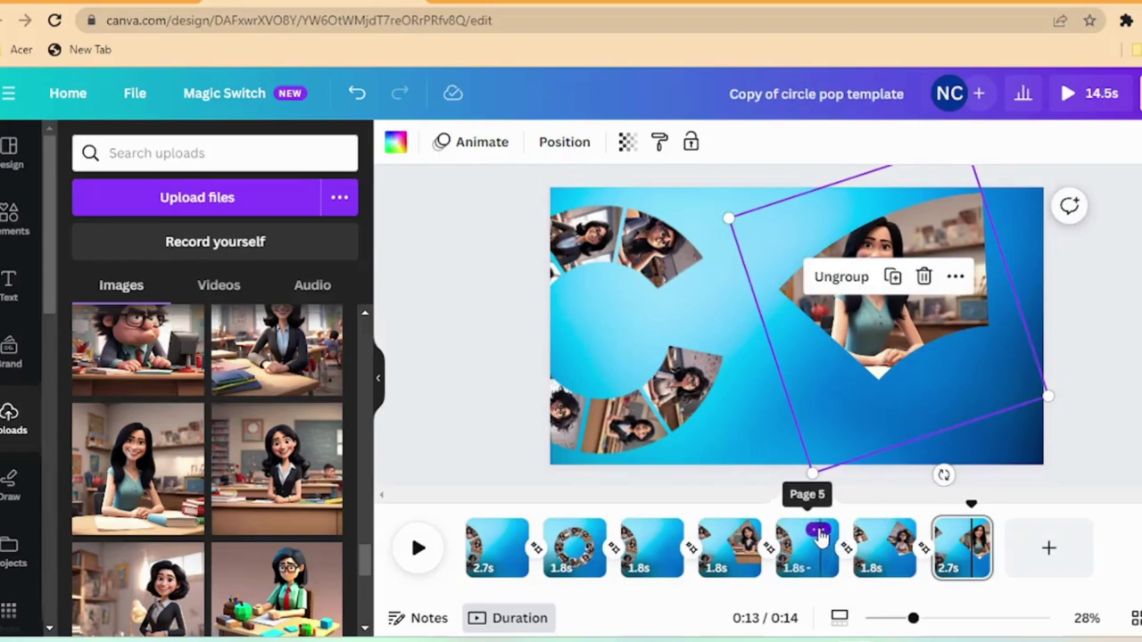
Duplicate the fifth page and order the pages so the copy sits between the two enlarged-photo pages
click(822, 533)
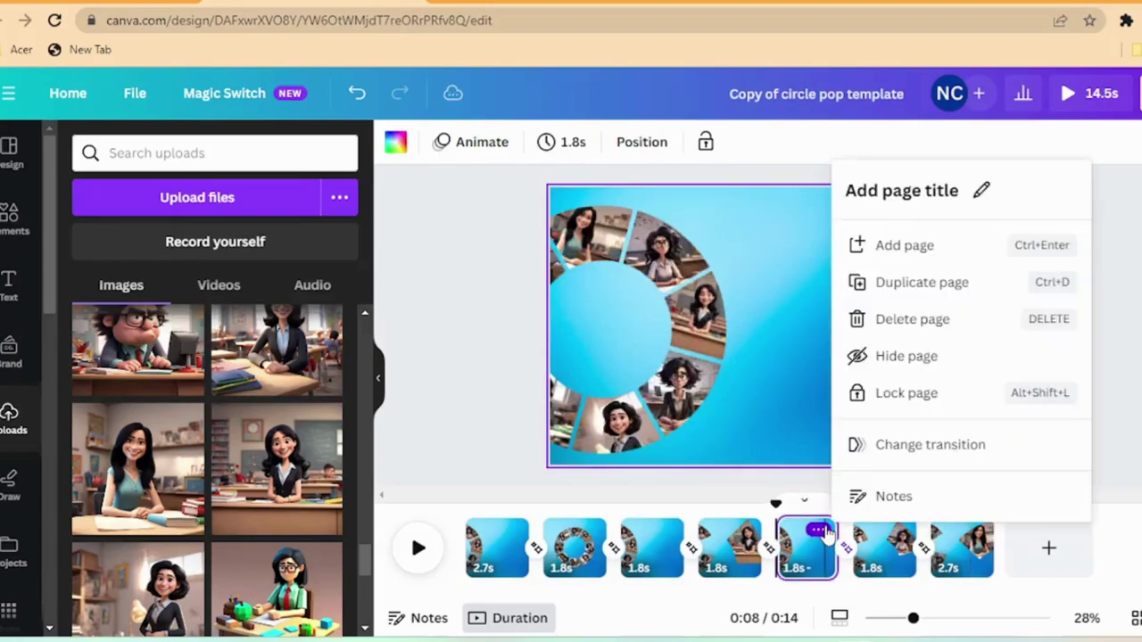
click(922, 282)
drag(952, 561, 830, 555)
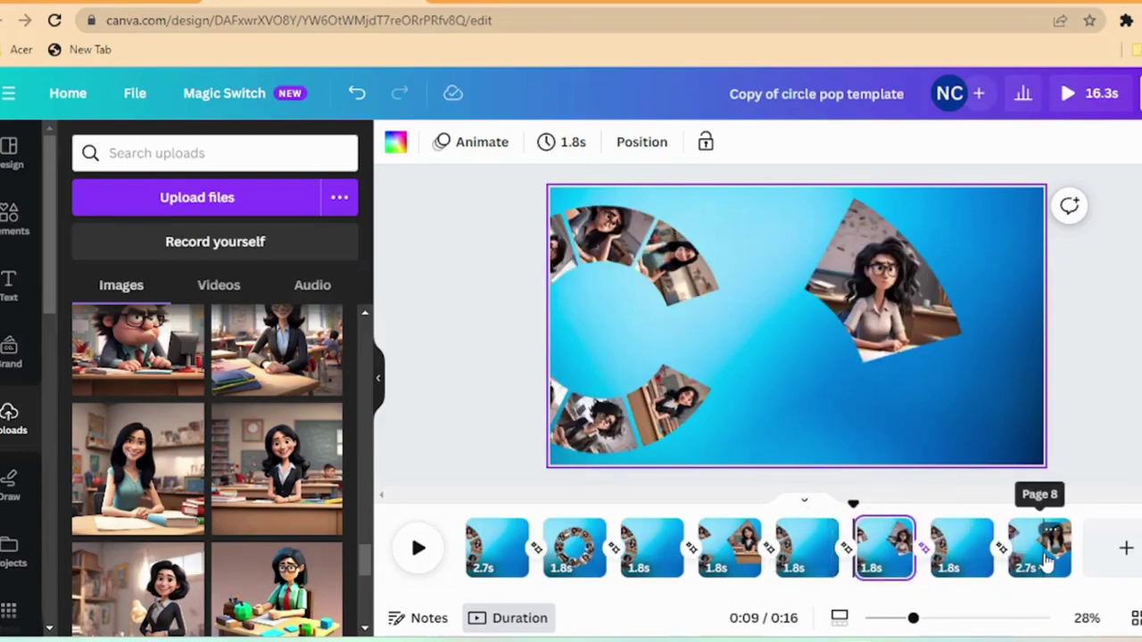
Duplicate the seventh page and move the teal-top photo page between it and the new copy
click(982, 543)
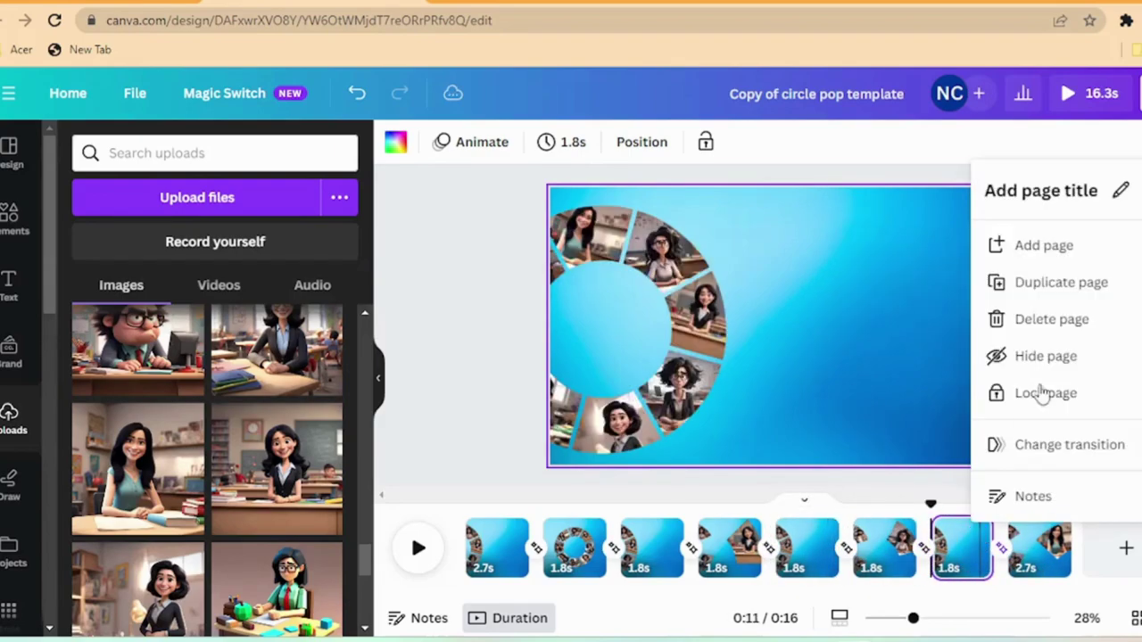
click(1074, 282)
drag(1122, 553, 1021, 555)
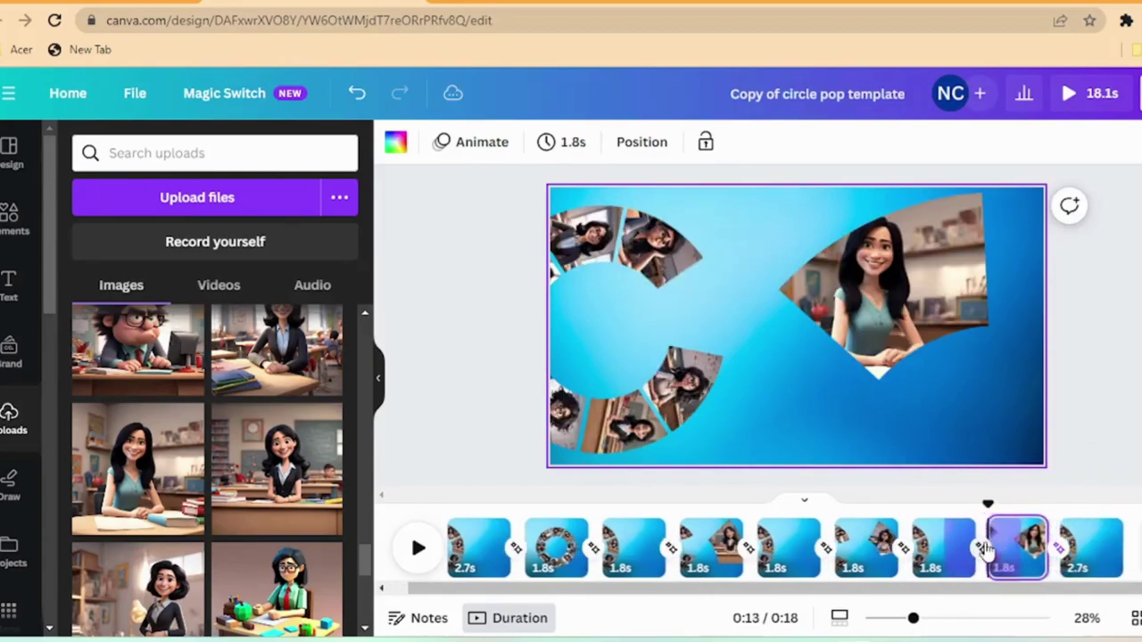
On the ninth page, rotate the whole photo ring until the woman resting her head on her hand faces the empty area
click(1102, 570)
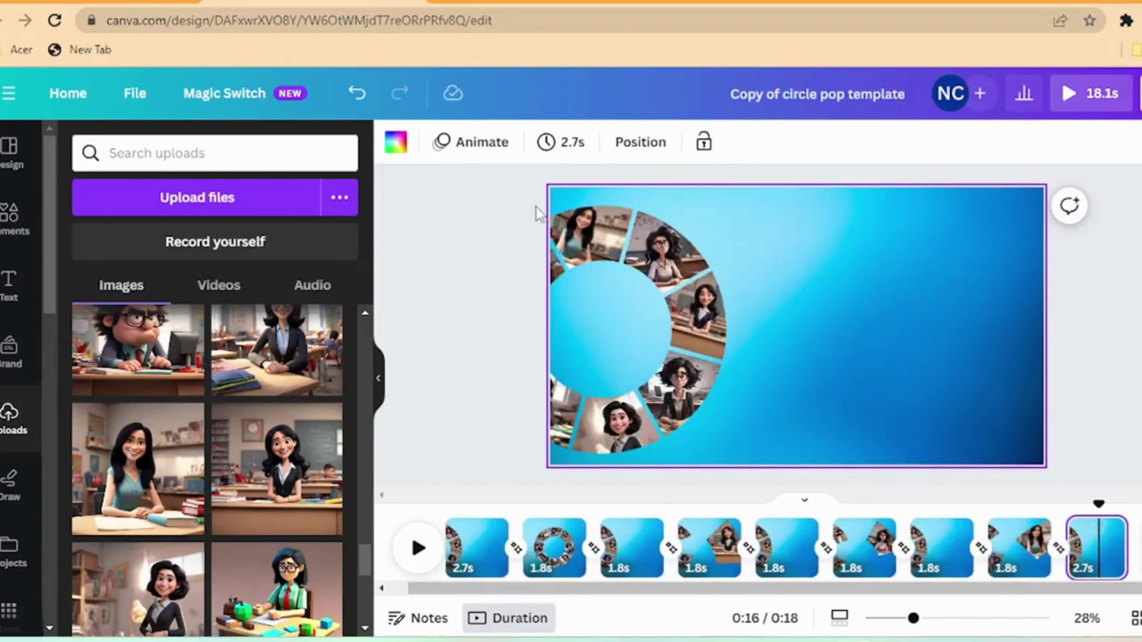
drag(527, 203, 763, 466)
drag(788, 329, 489, 485)
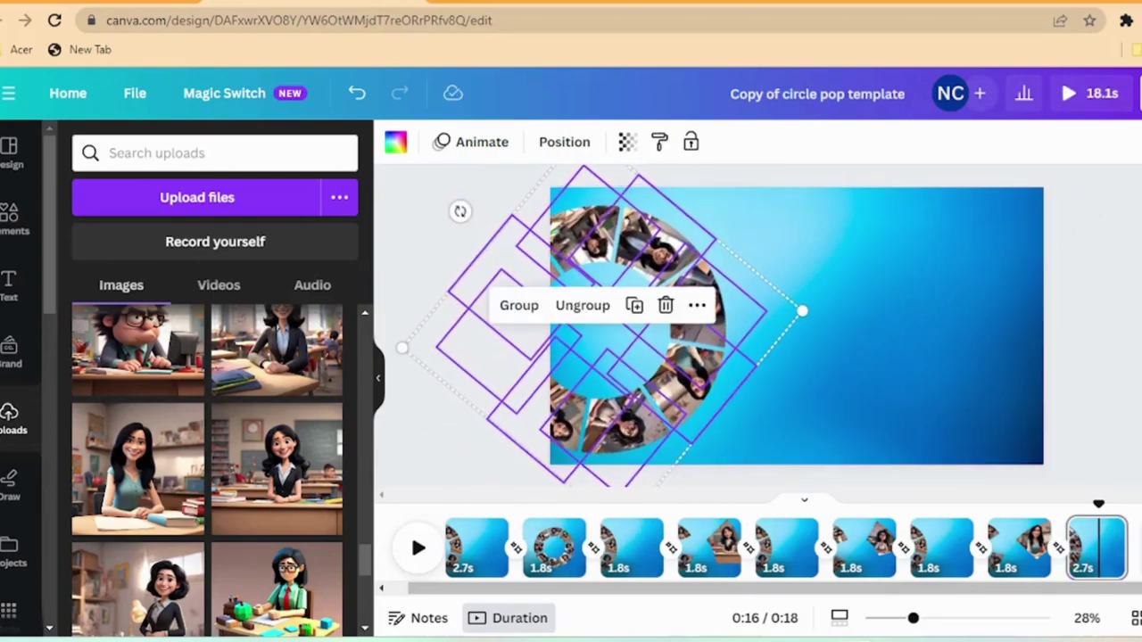
click(942, 352)
Pull the photo of the woman resting her head on her hand out of the ring, enlarge it and position it in the empty area
click(717, 323)
drag(884, 288, 879, 286)
drag(791, 224, 1041, 414)
drag(901, 294, 879, 254)
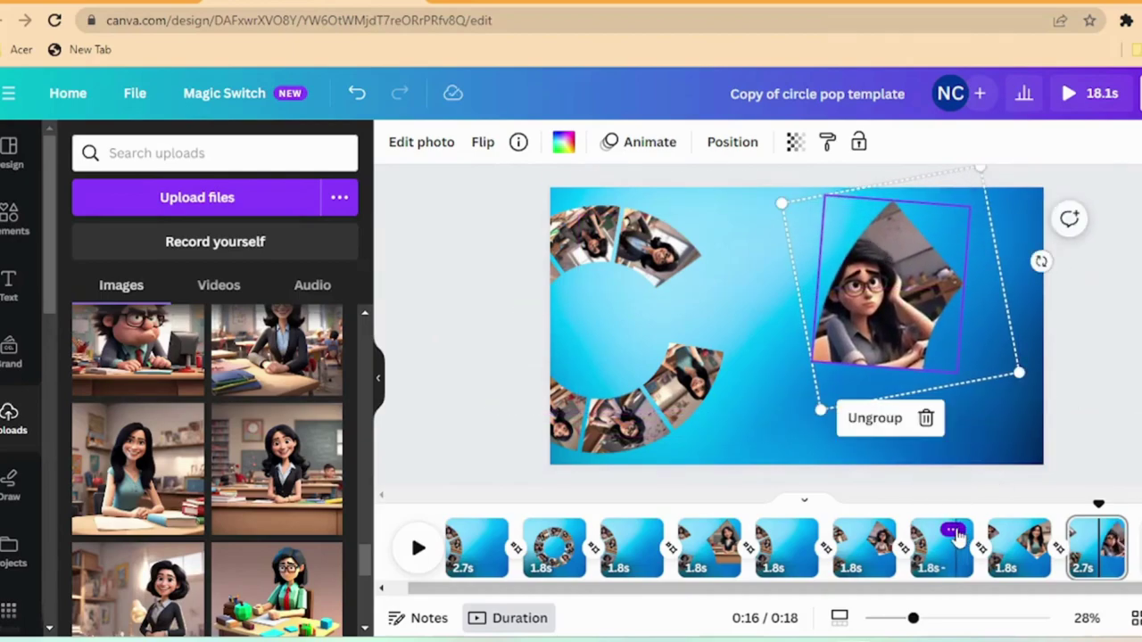
Duplicate the seventh page, place the copy between the last two enlarged-photo pages and play the animation from the start
click(953, 530)
click(1059, 283)
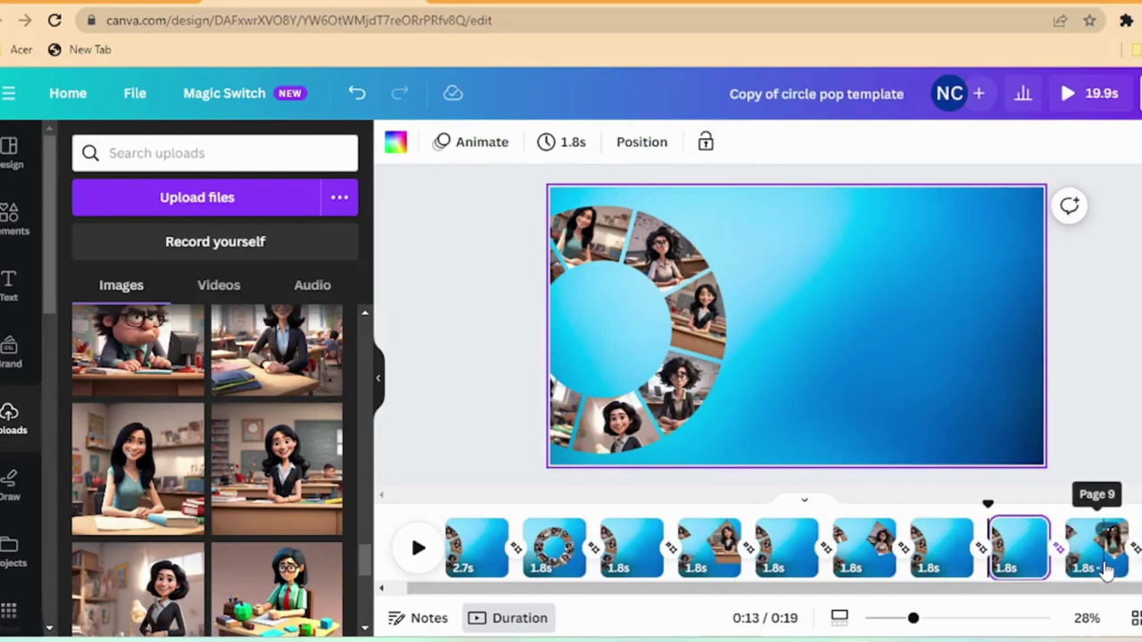
drag(981, 503, 462, 504)
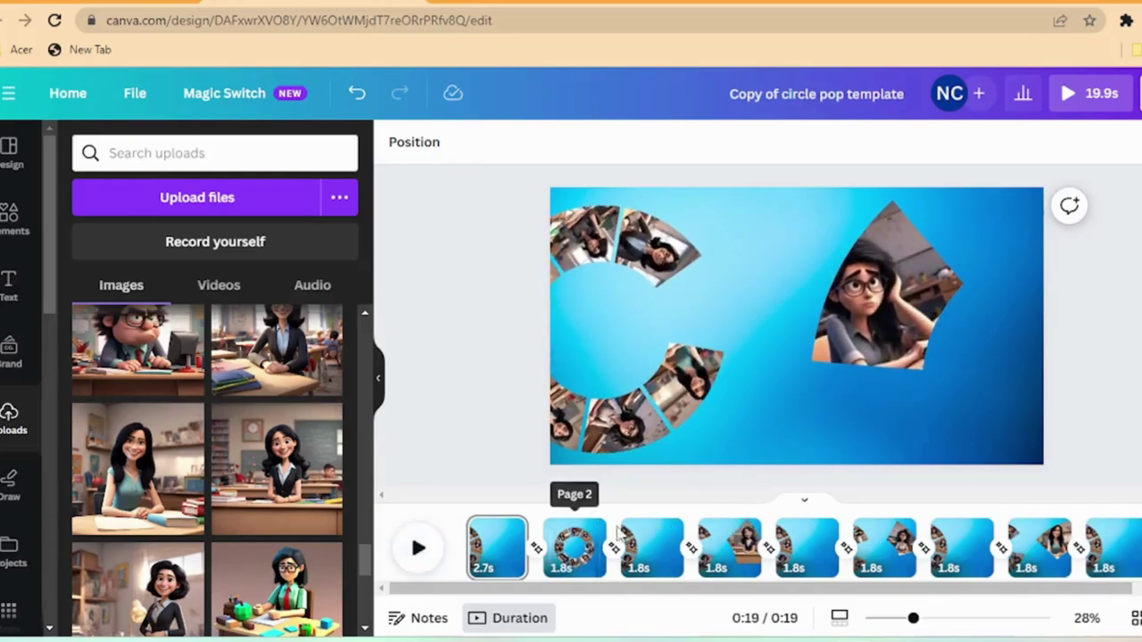
Duplicate the third page and rearrange the pages so a plain ring page ends the sequence after the last enlarged photo
click(665, 533)
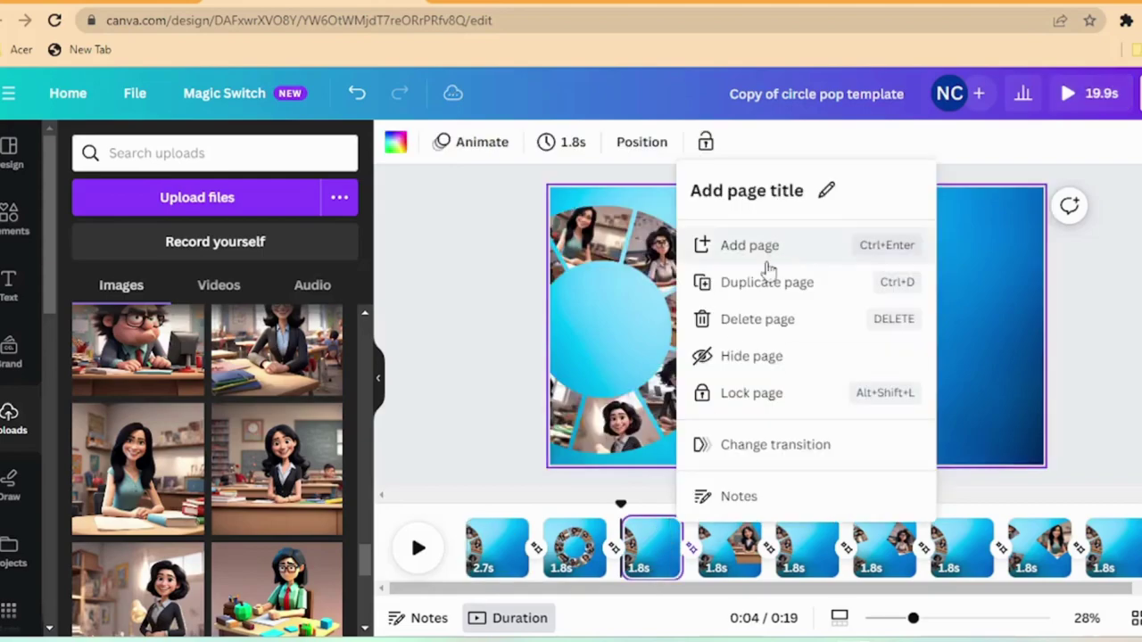
click(763, 288)
drag(727, 554, 974, 560)
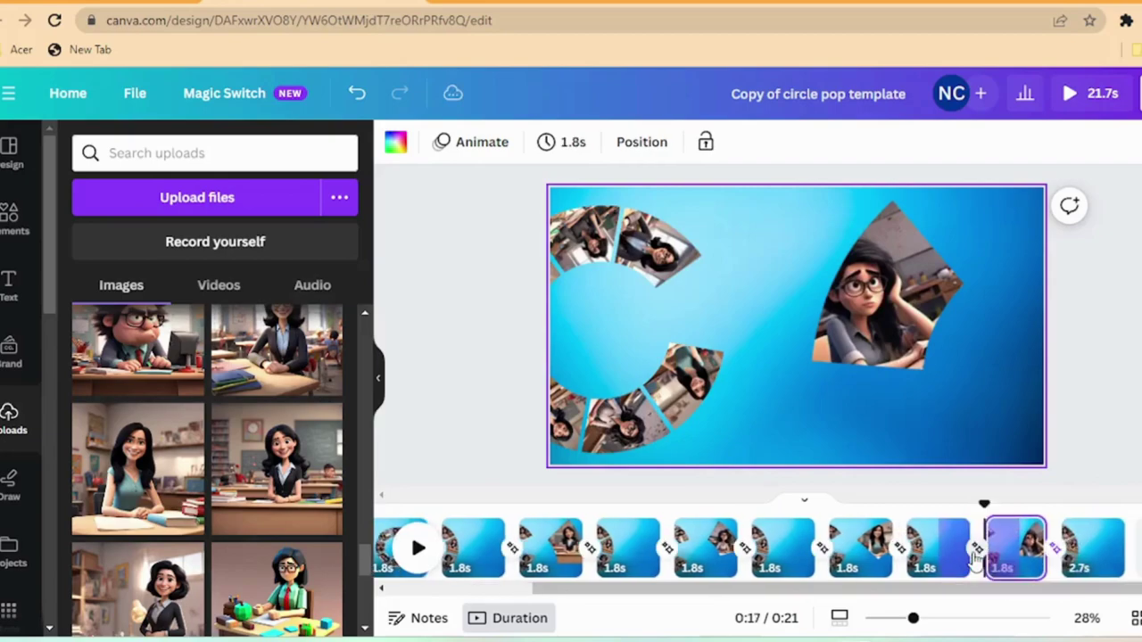
On the last page, select all the ring segments and move the whole ring to the centre of the page
click(1087, 557)
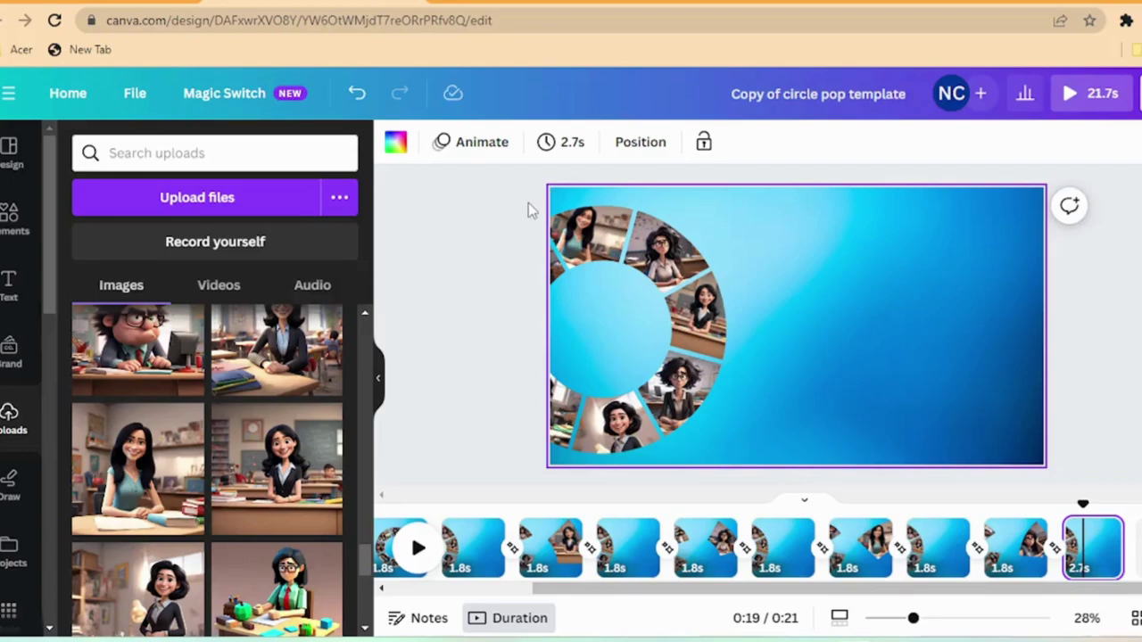
drag(571, 236, 776, 461)
drag(726, 402, 911, 393)
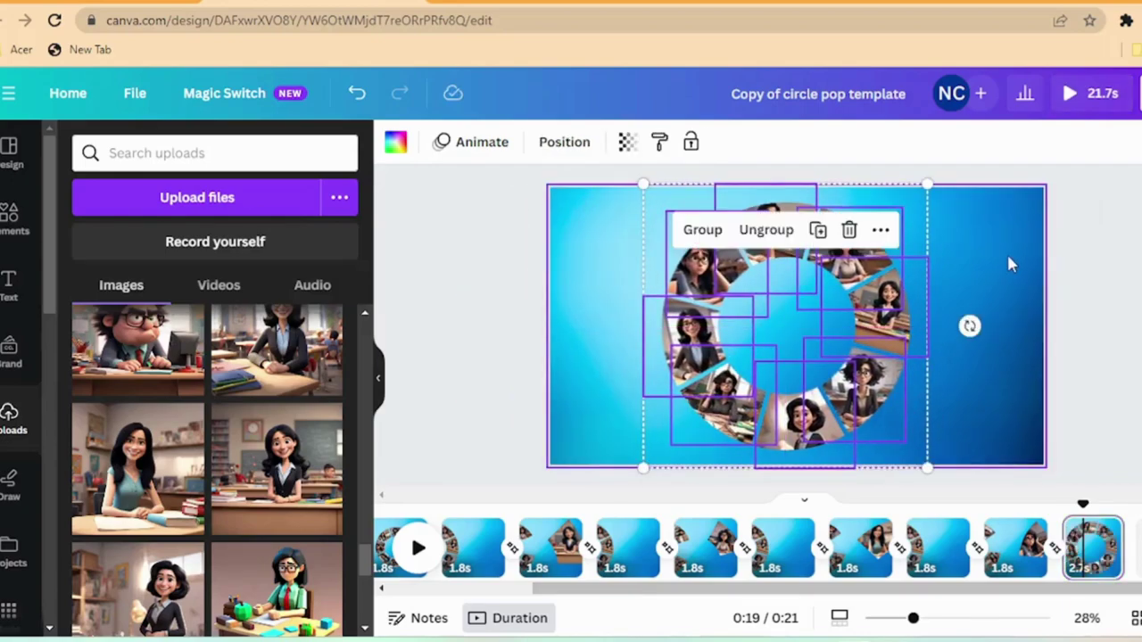
click(1007, 252)
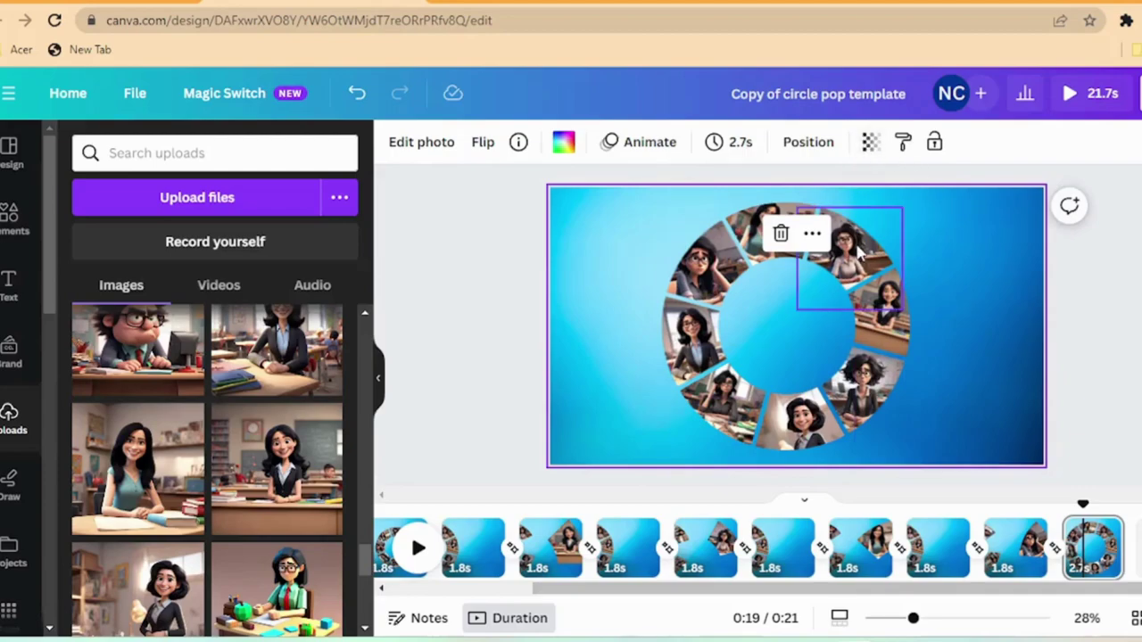
Duplicate the last page and, on the copy, move the ring's right-hand and bottom photo segments outwards off the page
click(1104, 533)
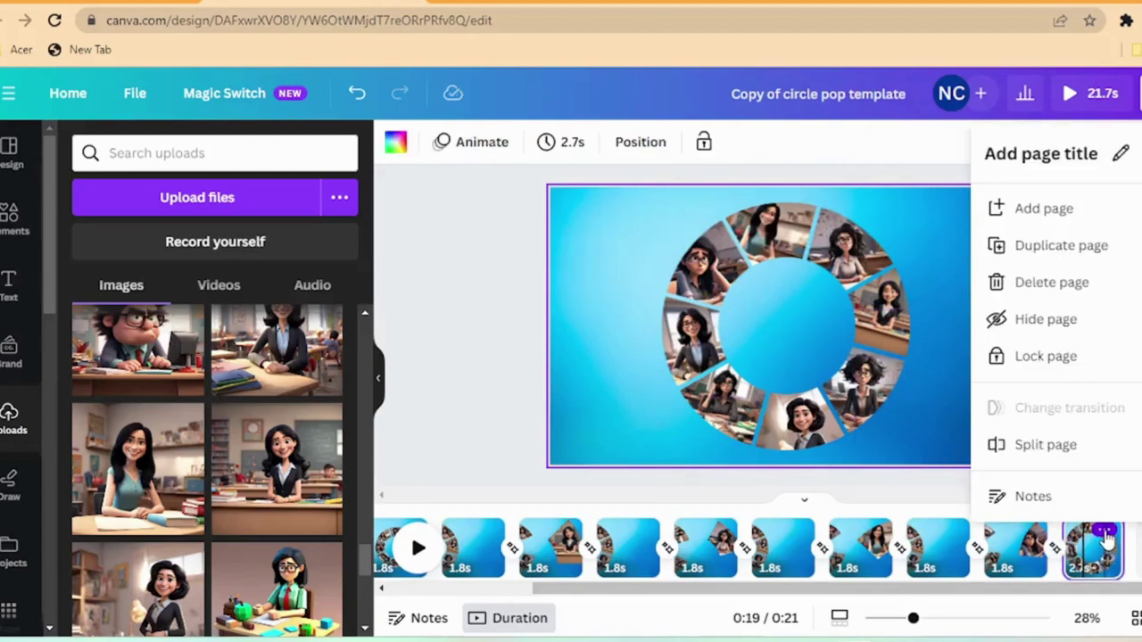
click(1046, 250)
drag(837, 253, 915, 143)
drag(886, 312, 1076, 288)
click(877, 392)
drag(877, 392, 1082, 498)
click(814, 415)
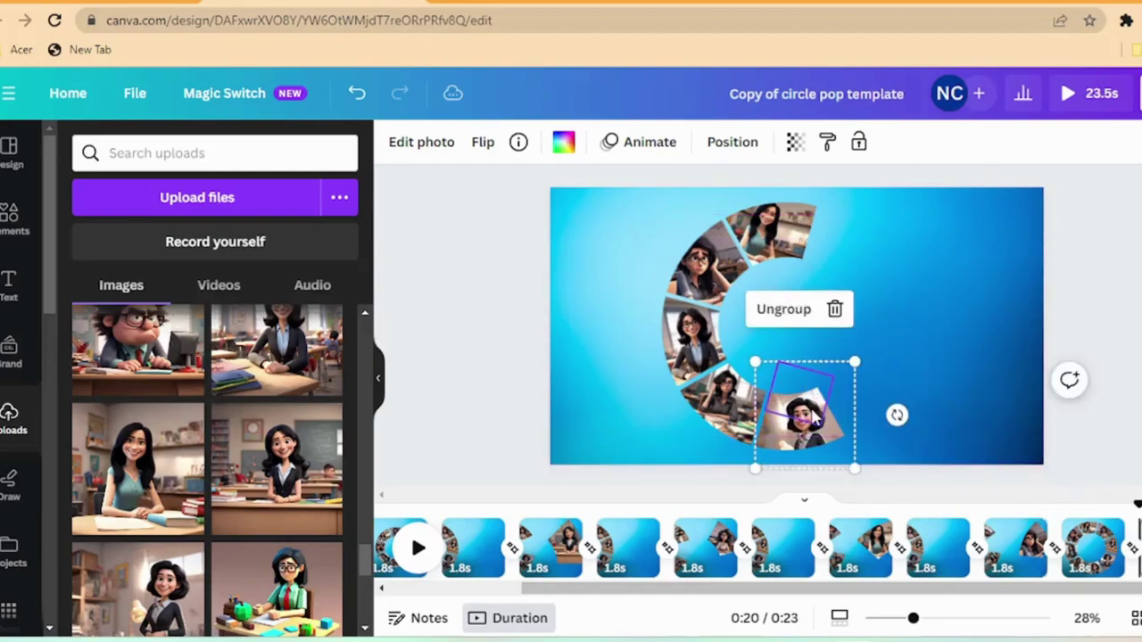
drag(845, 390, 626, 545)
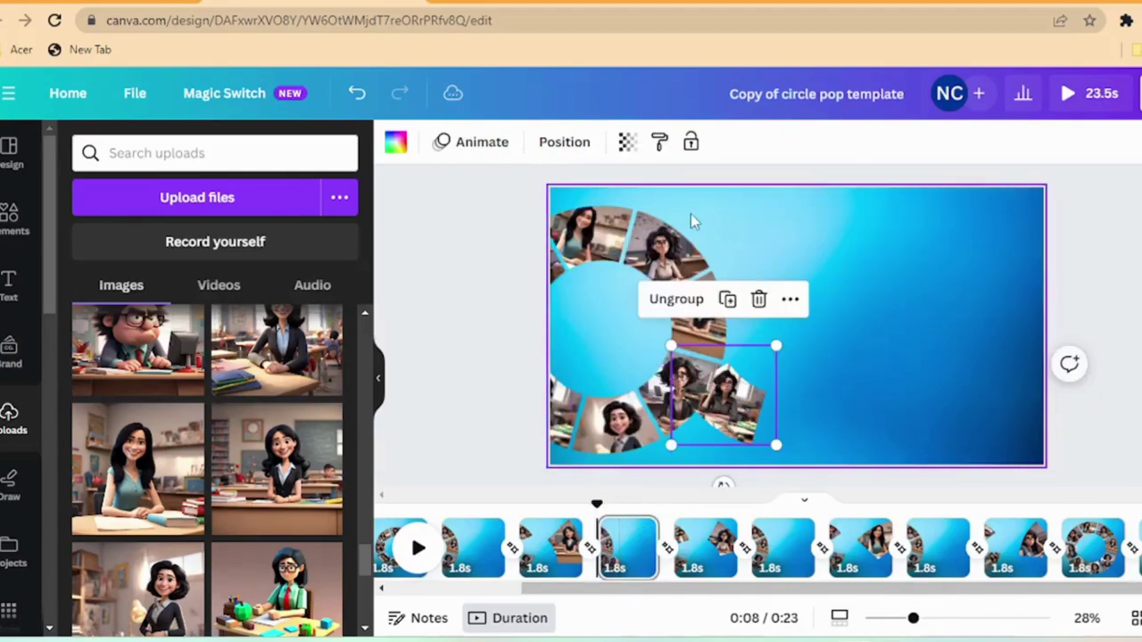
click(355, 98)
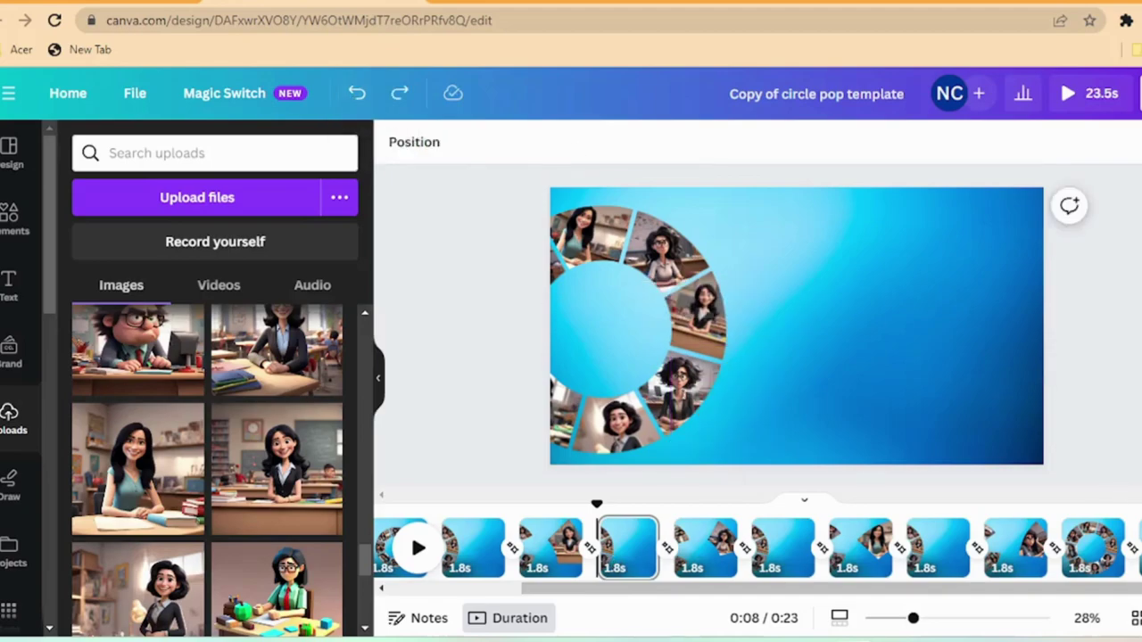
key(ctrl+z)
On the last page, move the remaining top and left-hand ring segments outwards until they are off the page
click(732, 422)
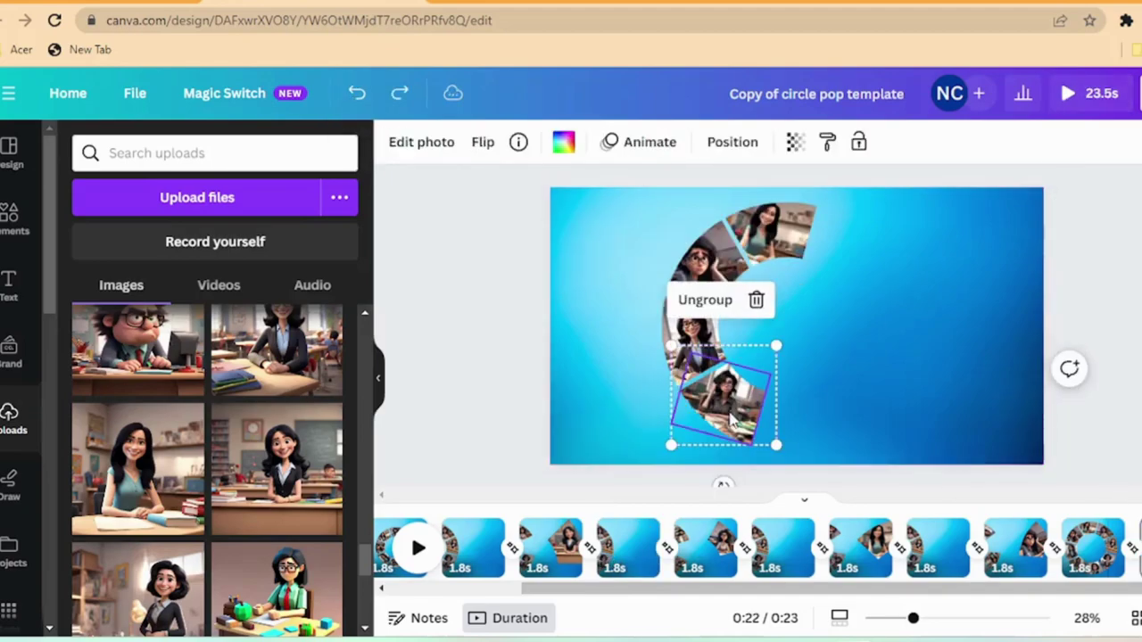
drag(747, 383, 484, 454)
click(706, 279)
drag(706, 280, 509, 316)
click(773, 233)
drag(778, 234, 702, 149)
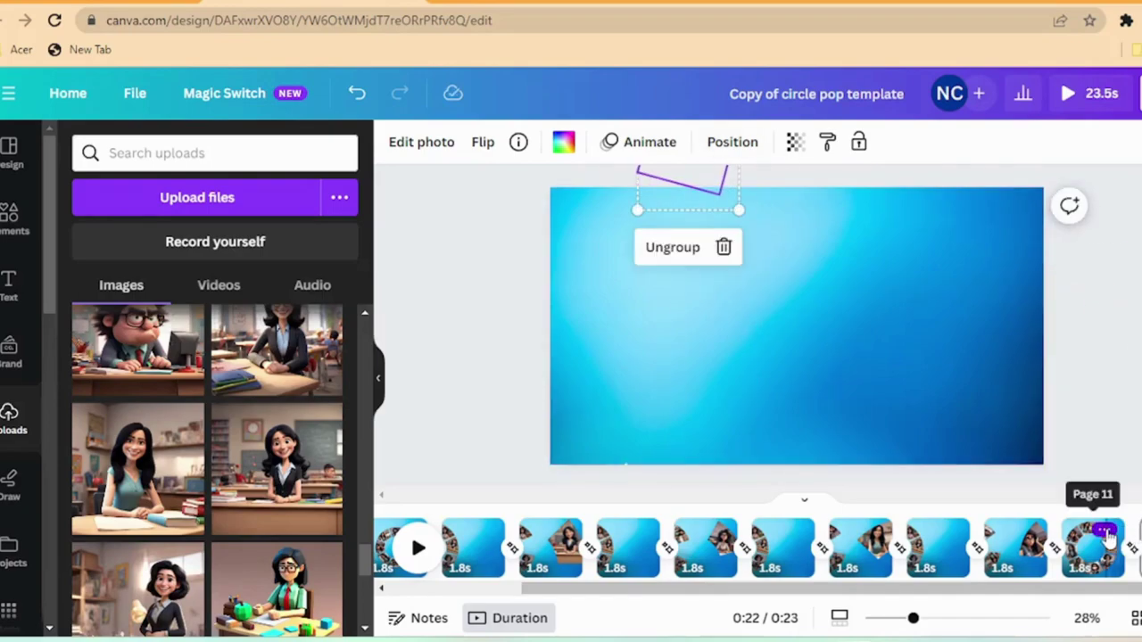
Duplicate the centred full-ring page and place the copy at the end of the video, after the page with the scattered segments
click(1105, 533)
click(1053, 281)
drag(1105, 590, 1141, 590)
drag(1094, 555, 990, 555)
click(1105, 555)
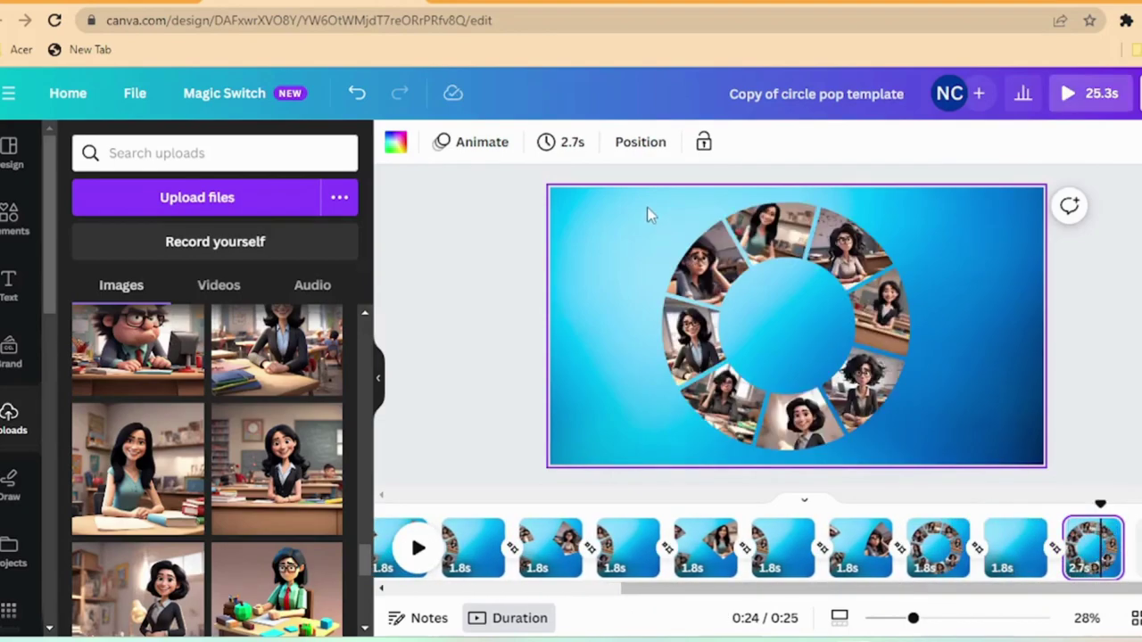
On the last page, select all the ring segments, shrink the ring to a bit over half its size and place it left of centre
drag(634, 208, 929, 466)
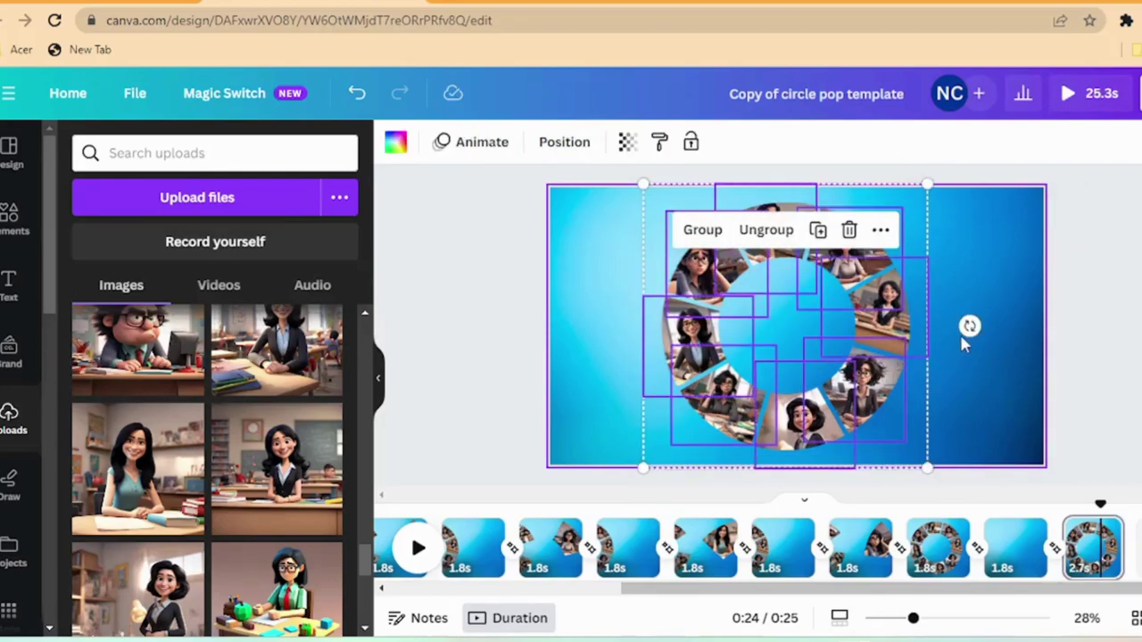
drag(969, 327, 926, 337)
drag(927, 186, 826, 291)
drag(759, 375, 731, 326)
Duplicate the centred full-ring page again and move the copy to the very end, after the small-ring page
click(950, 533)
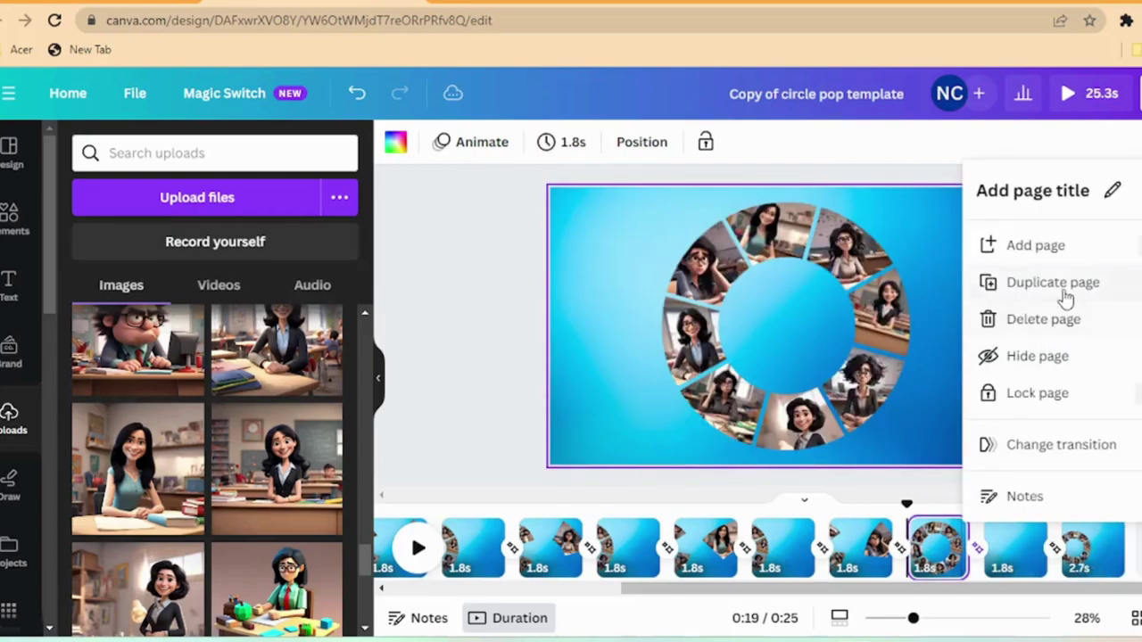
click(1061, 280)
drag(1024, 556, 997, 548)
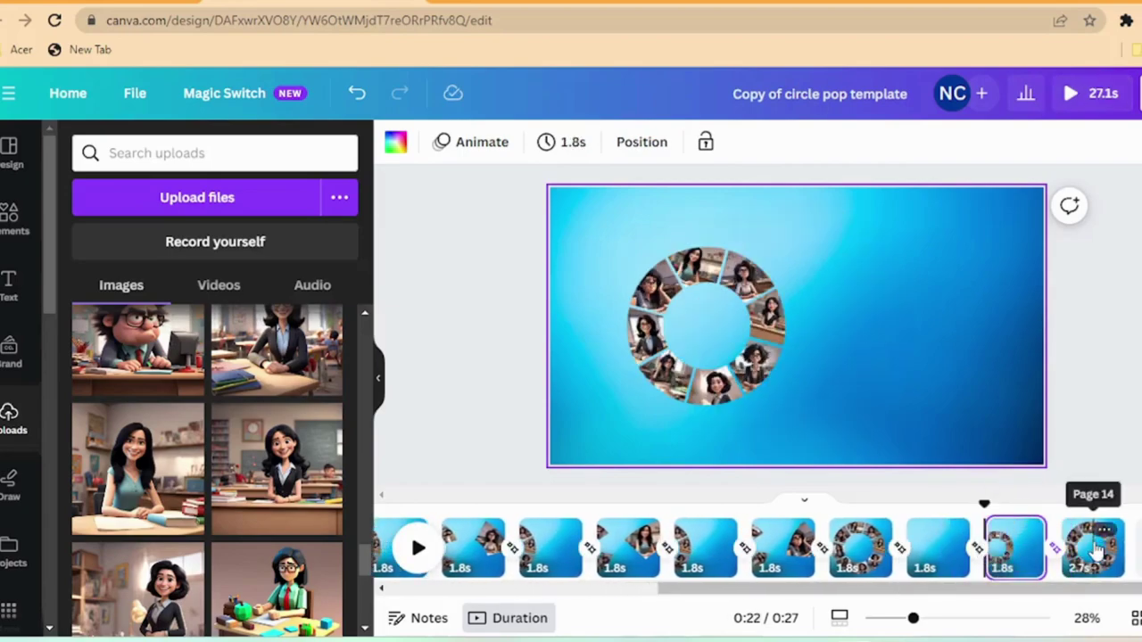
click(1099, 550)
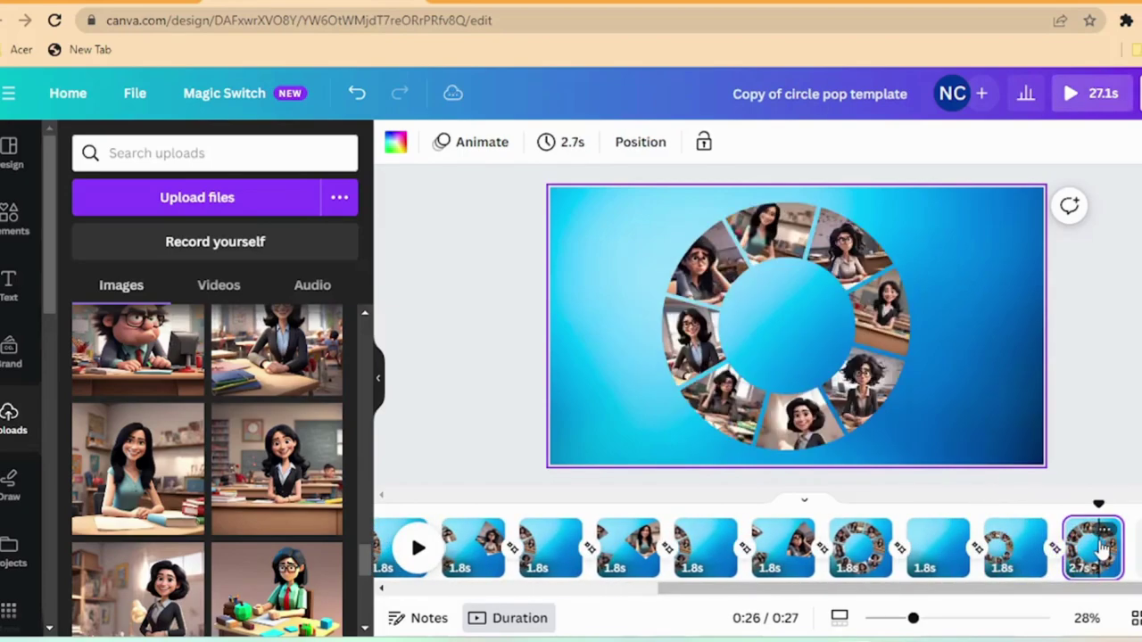
Play the closing pages from the full-ring page and preview the whole video in the large player
click(1027, 551)
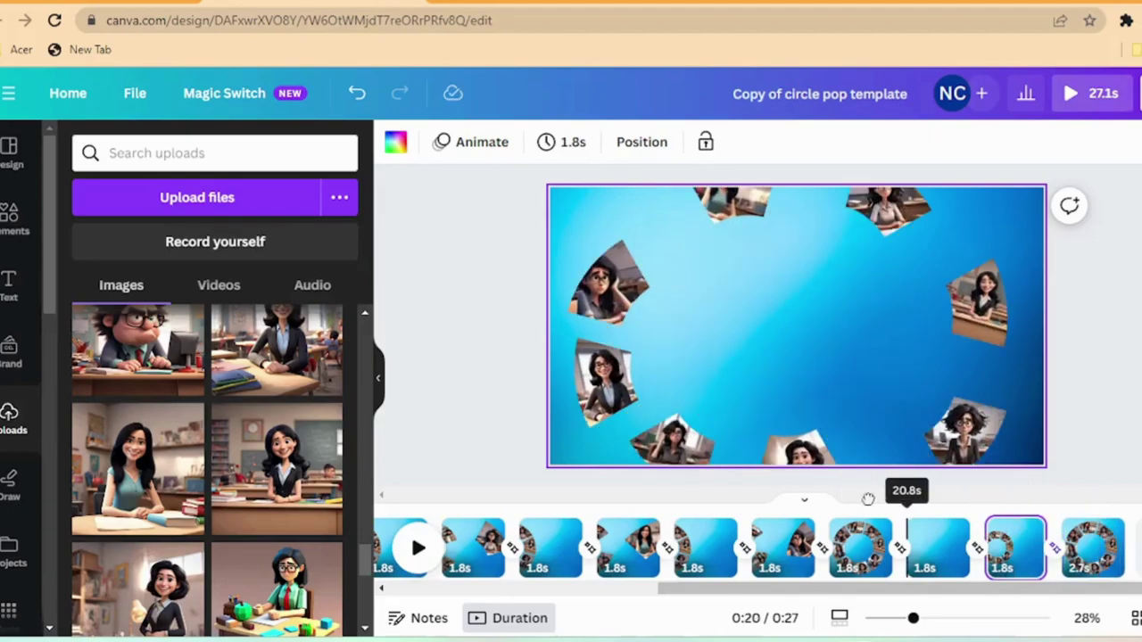
click(826, 501)
click(417, 548)
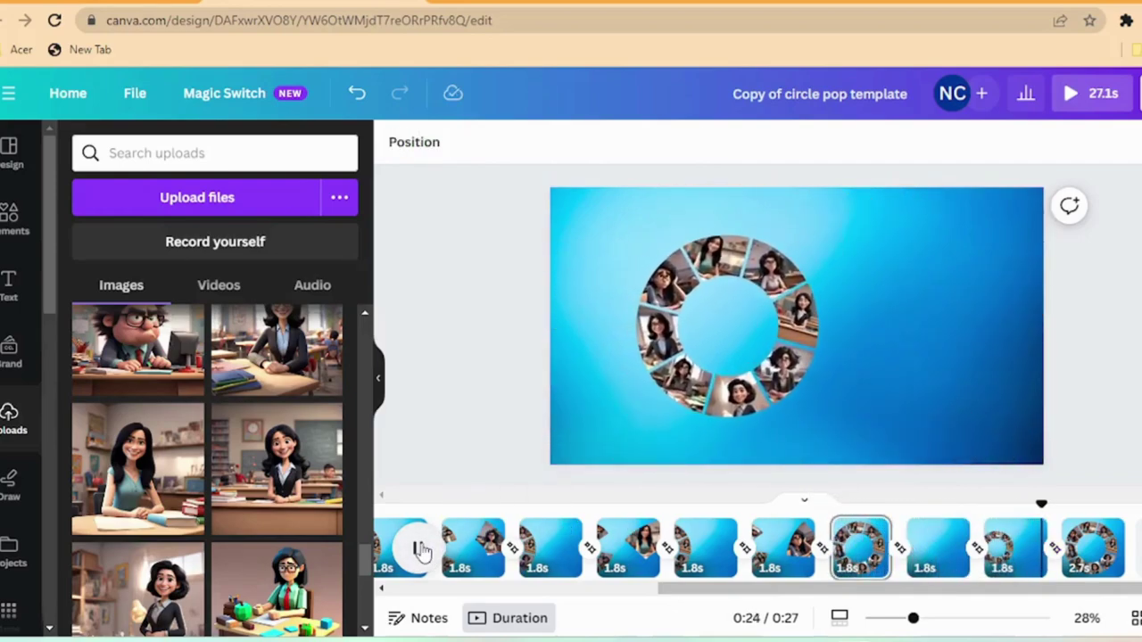
click(1068, 98)
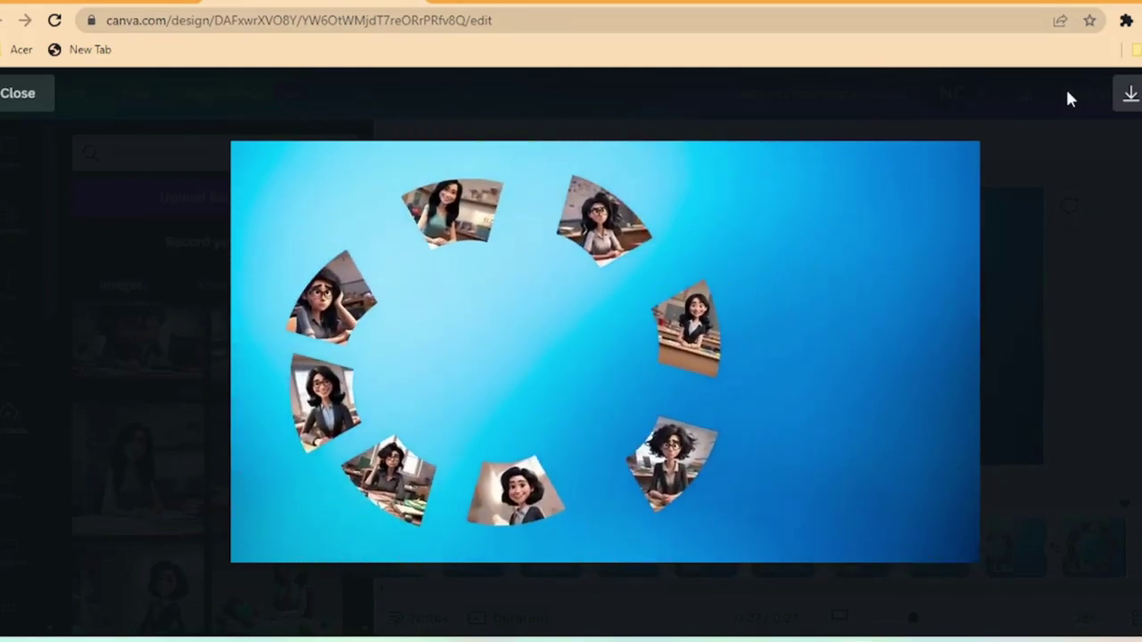
mouse_move(576, 357)
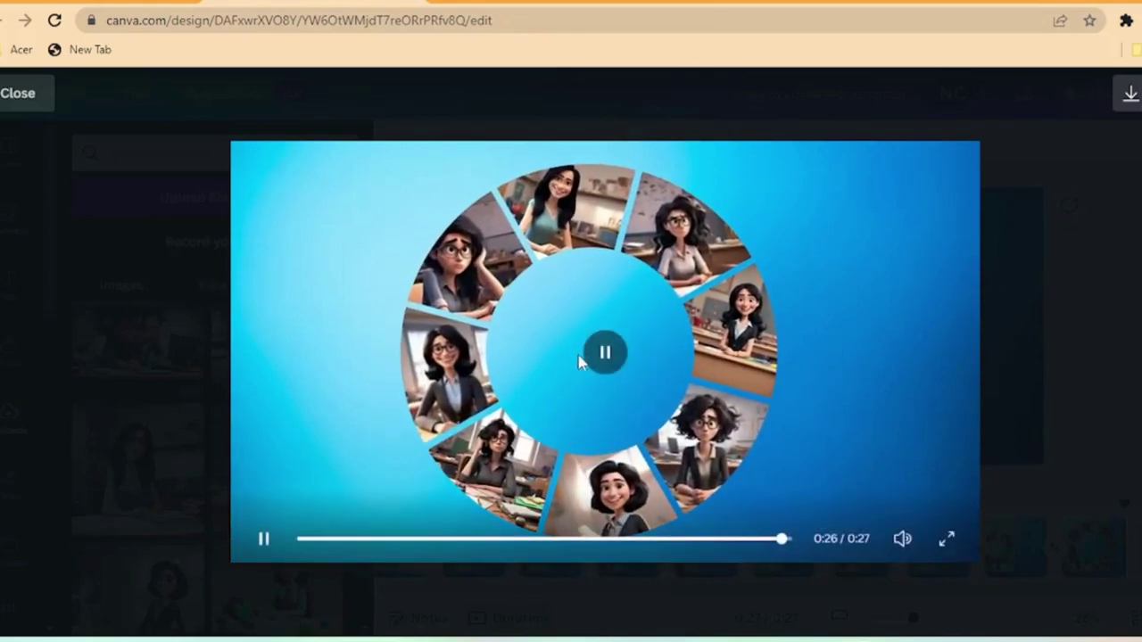